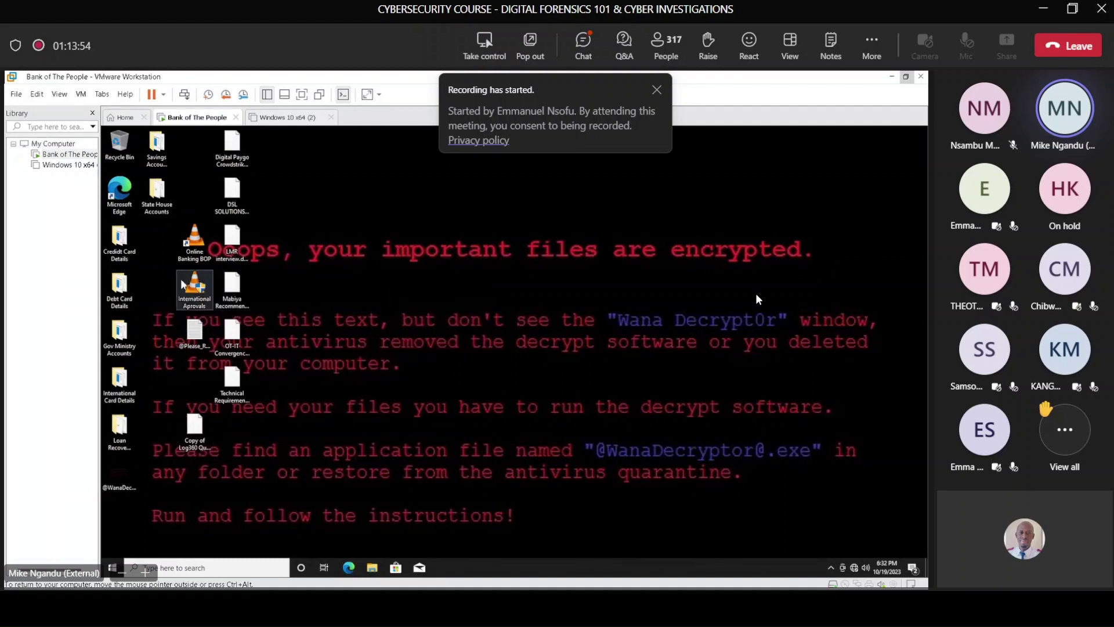
mouse_move(119, 240)
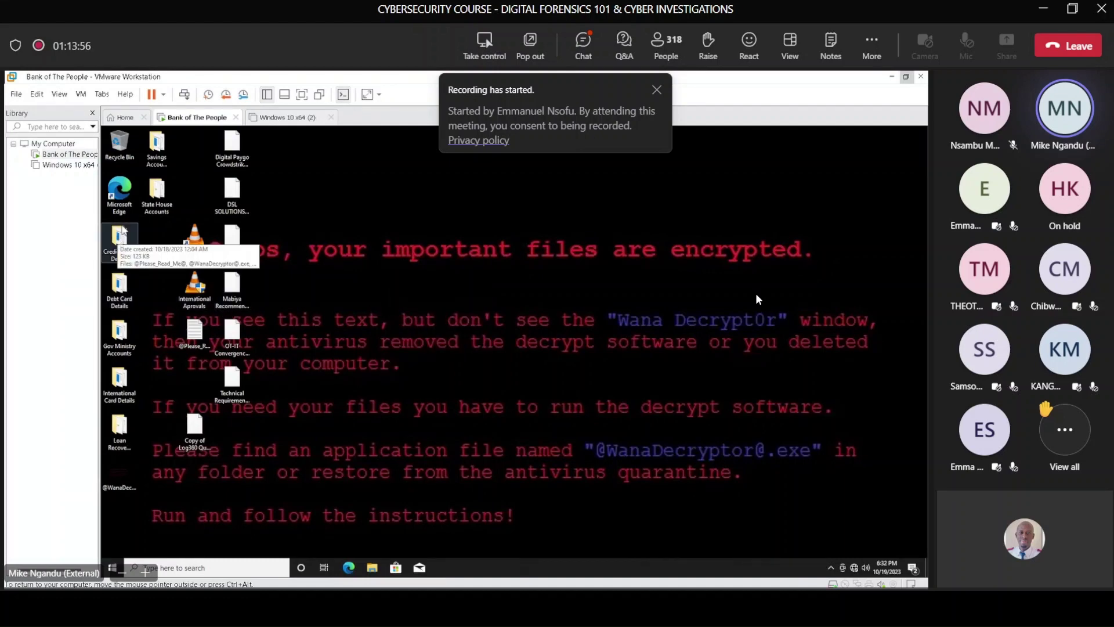
double_click(124, 251)
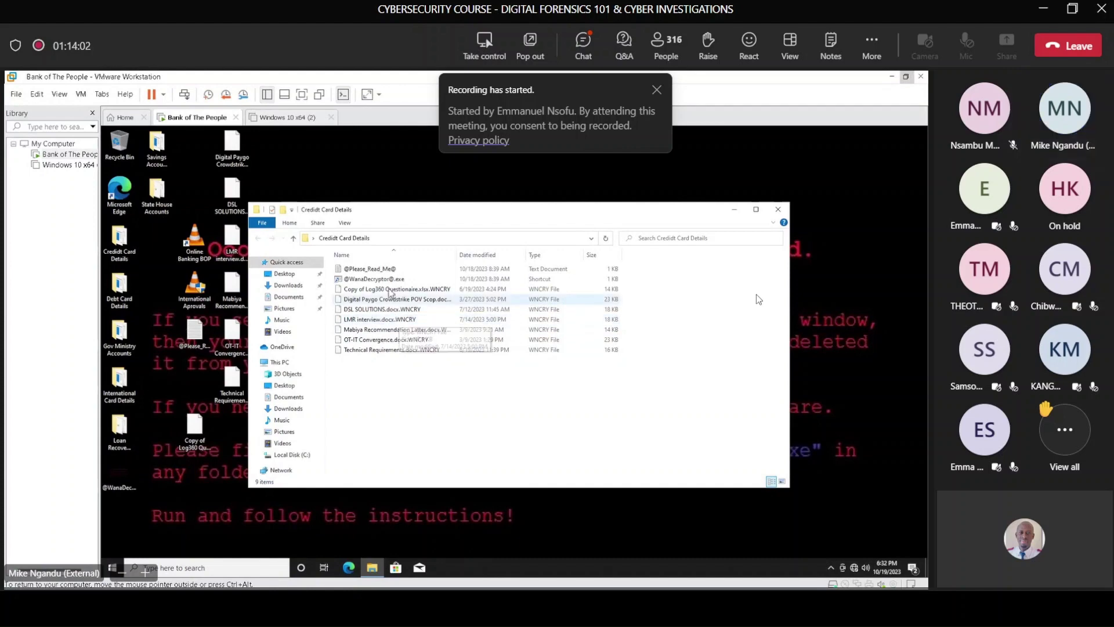
double_click(386, 269)
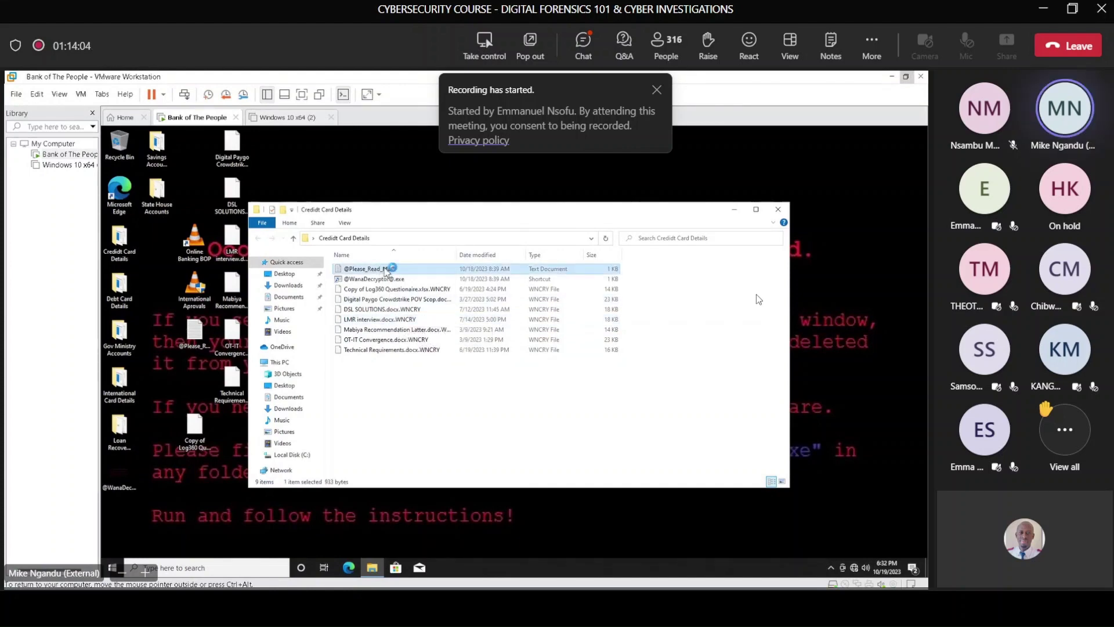
scroll(294, 268, "right", 2)
scroll(294, 268, "left", 2)
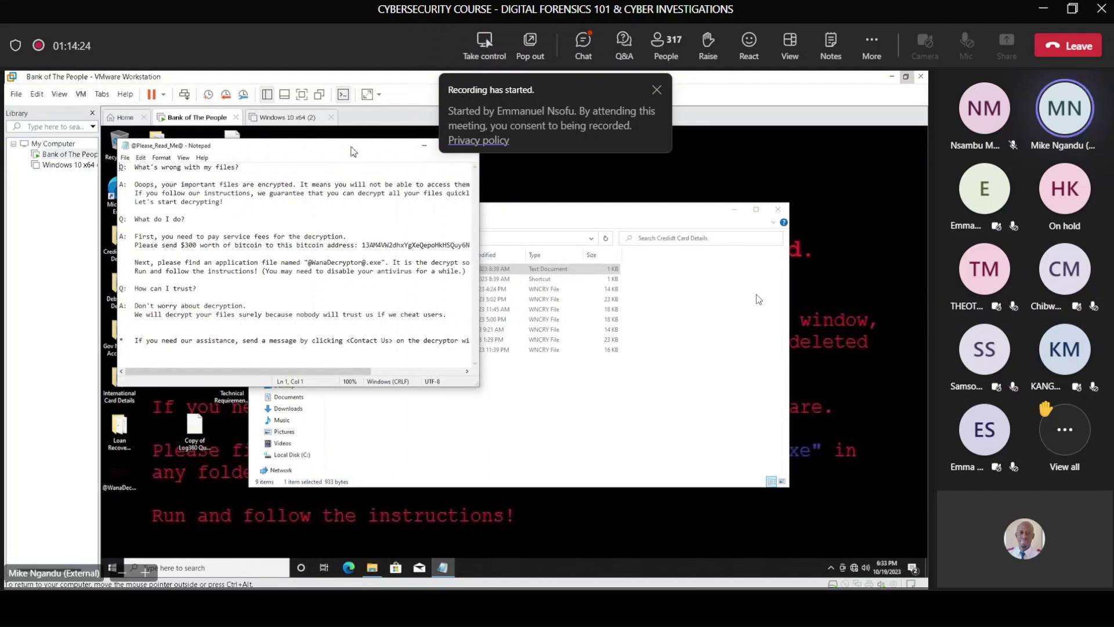
left_click_drag(358, 156, 599, 184)
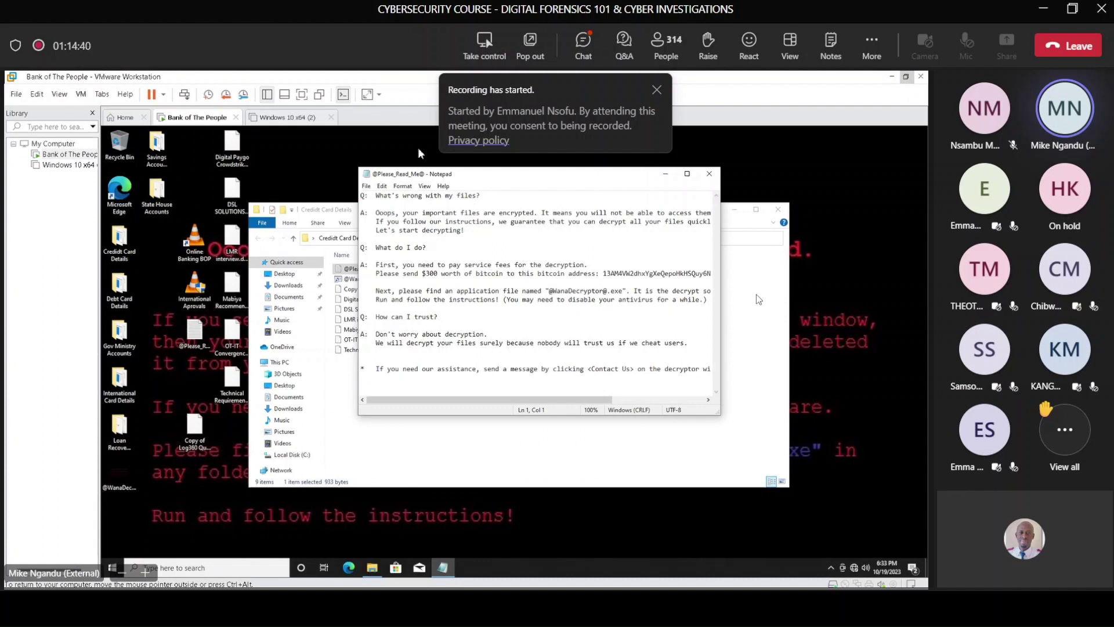
left_click(709, 174)
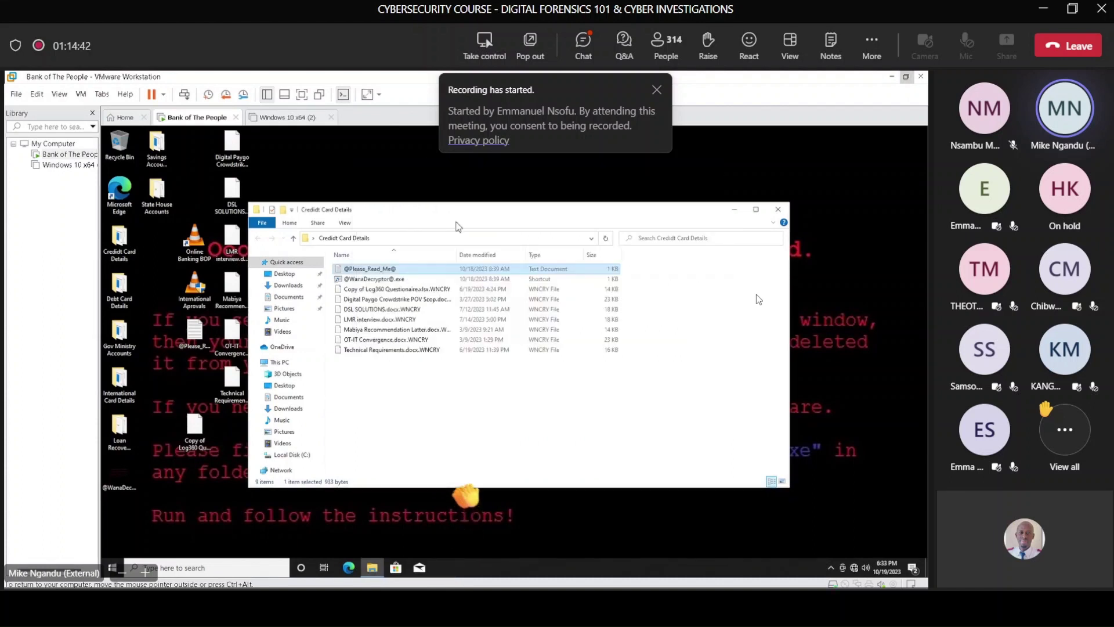
Step: Try opening the encrypted DSL SOLUTIONS and Mabiya Recommendation files, dismissing each how-to-open prompt
double_click(409, 309)
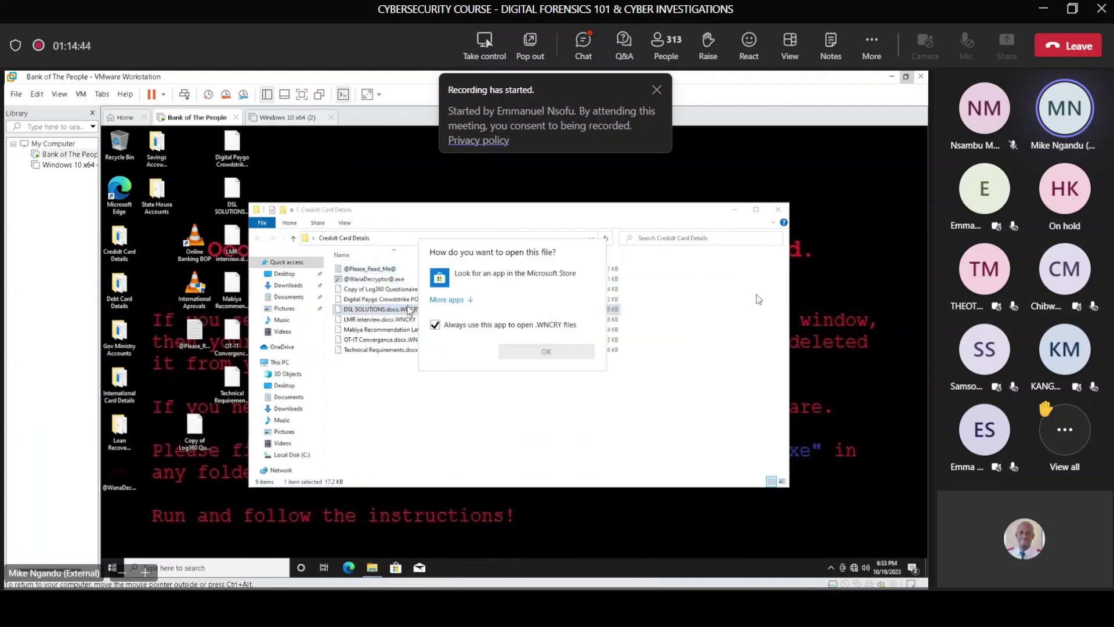
left_click(615, 343)
double_click(615, 329)
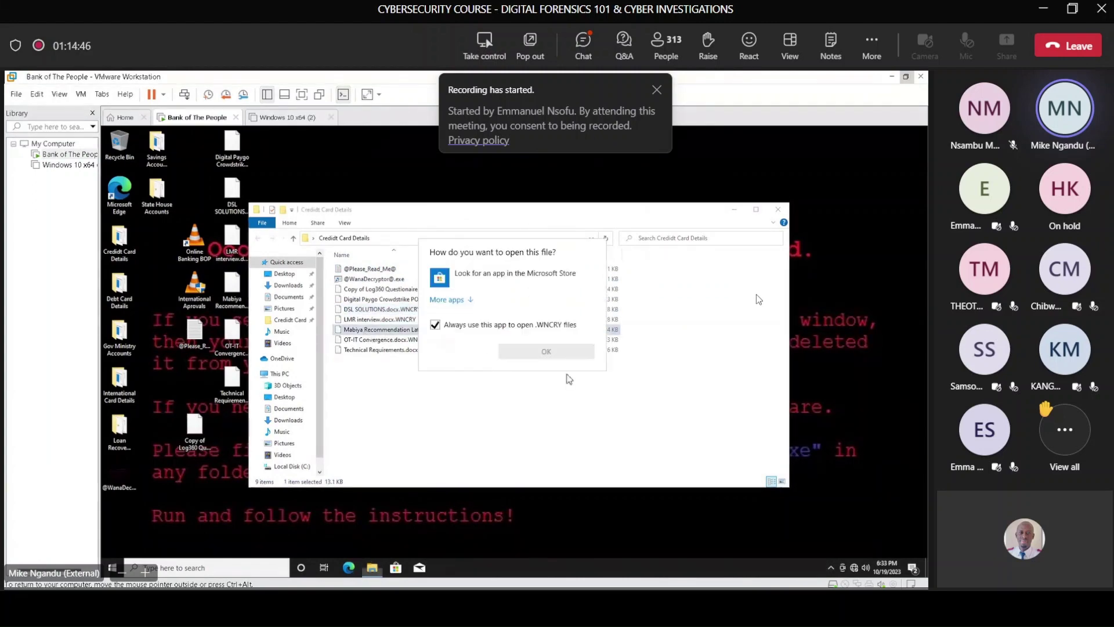
left_click(634, 338)
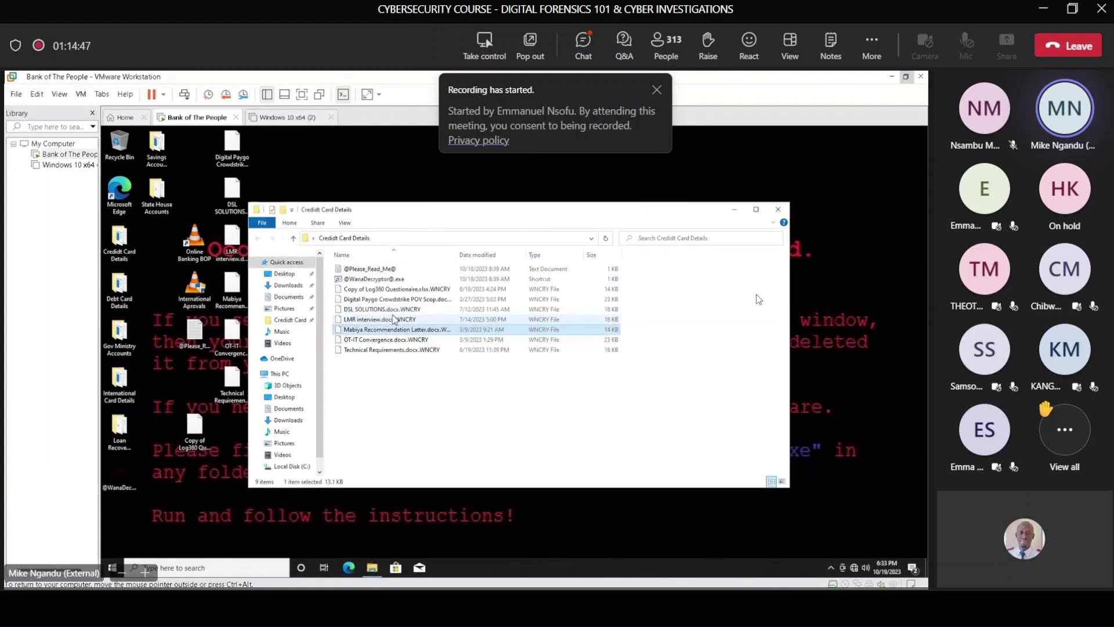
Step: Browse the Downloads, Documents, Pictures, Videos and Music folders for .WNCRY files
left_click(285, 285)
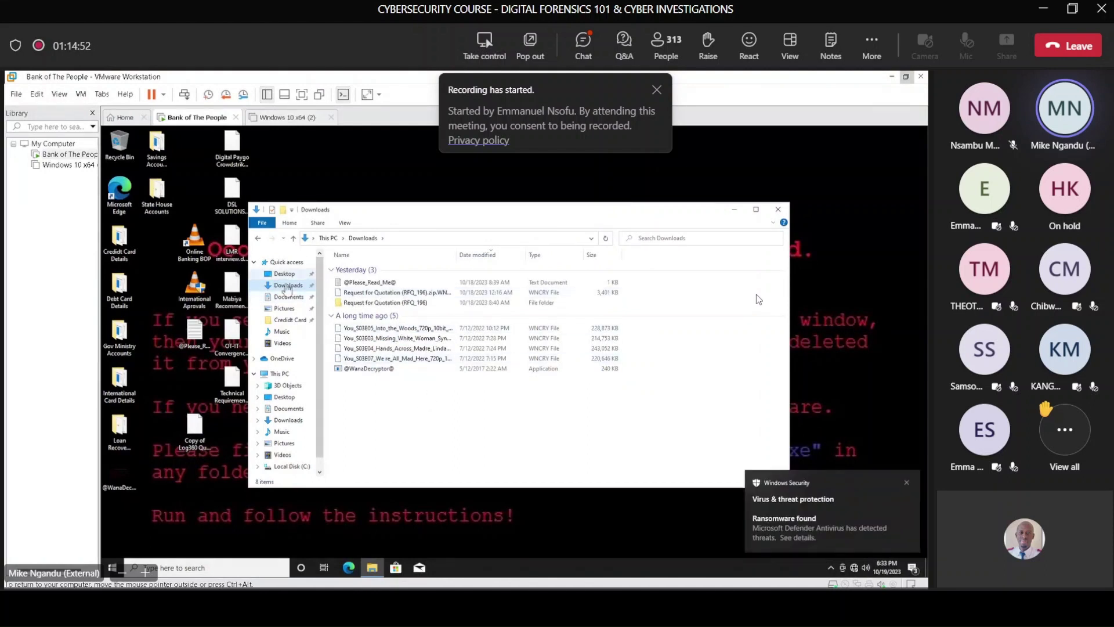
left_click(293, 302)
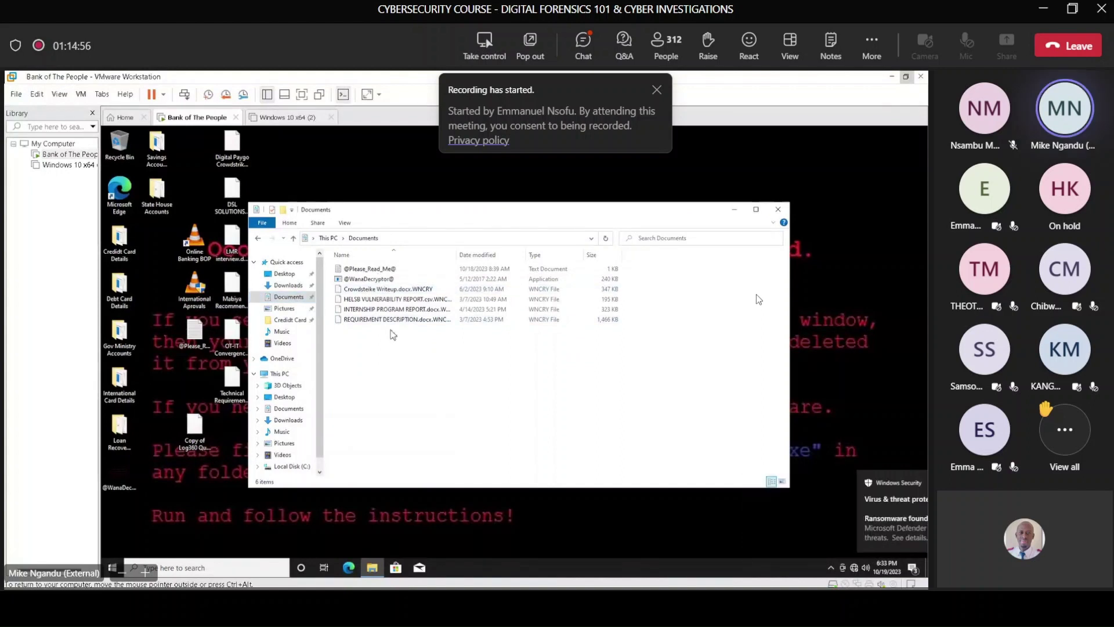
left_click(288, 310)
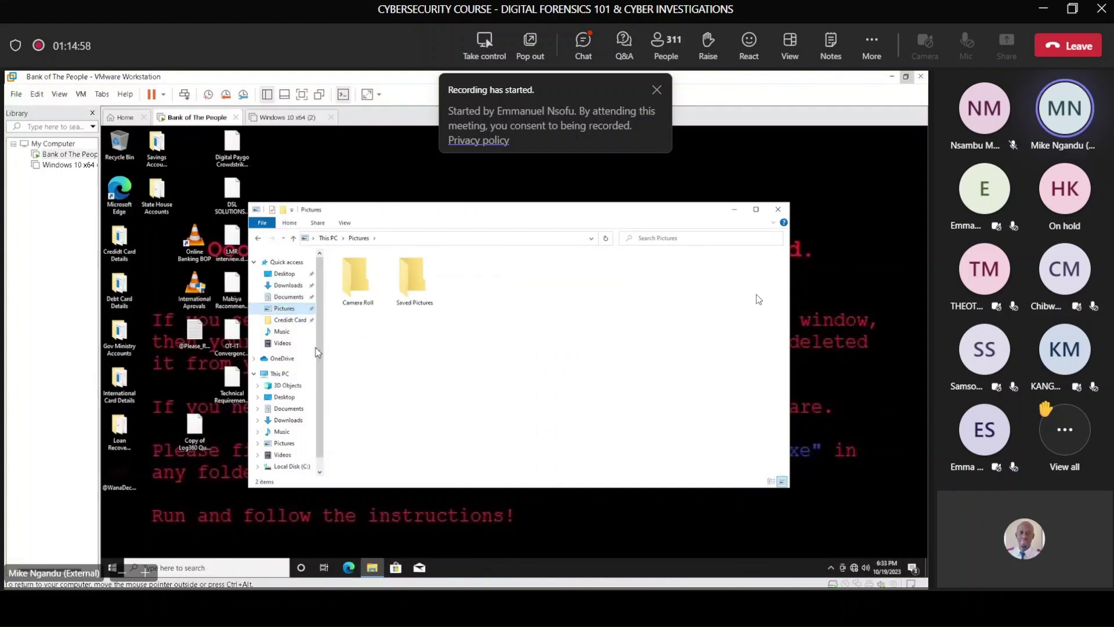
left_click(284, 347)
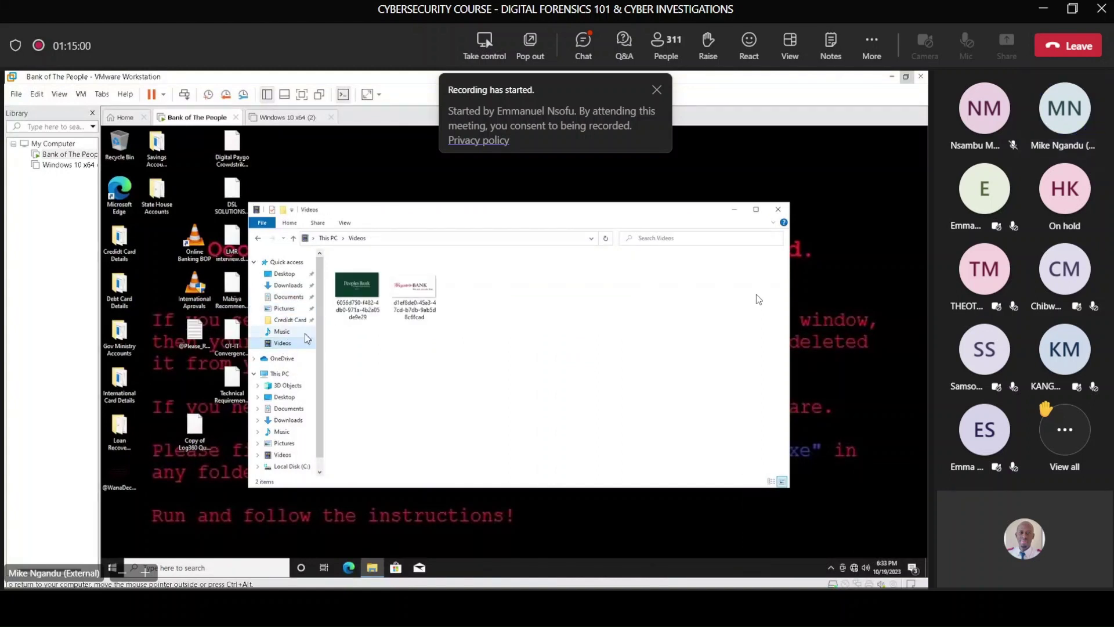
left_click(282, 333)
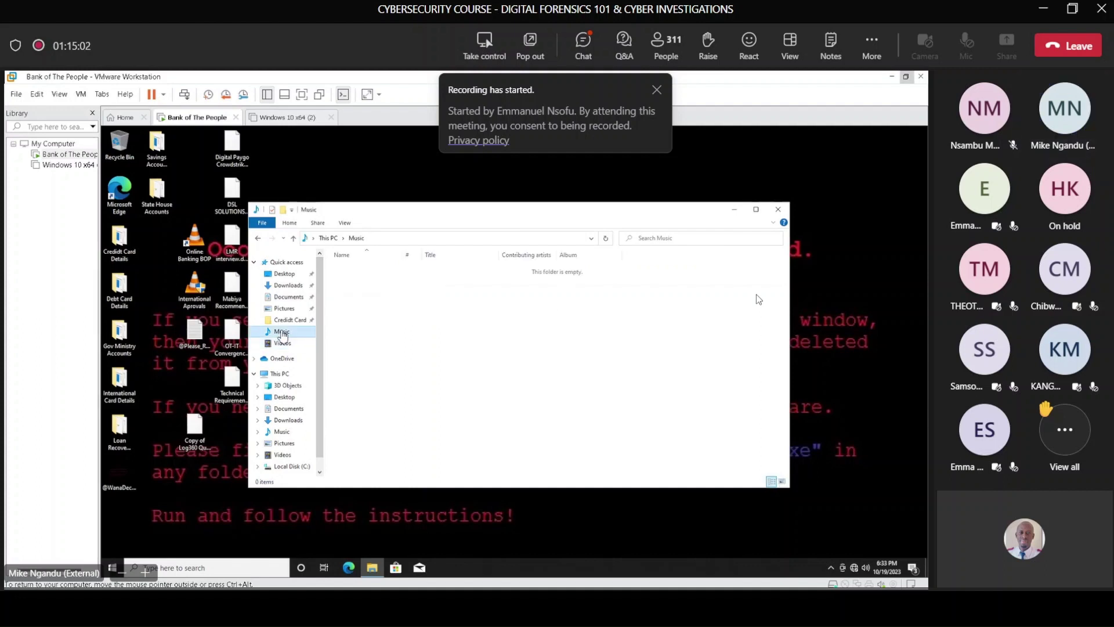
left_click(288, 419)
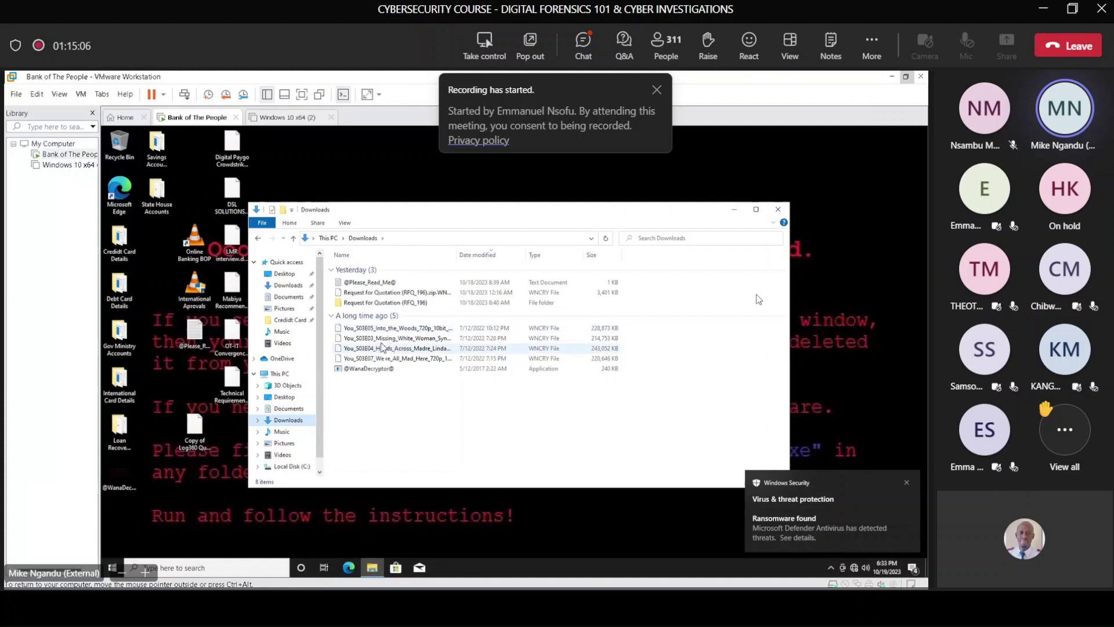
Step: Highlight encrypted files in Downloads, close the folder window, and unmute the Teams microphone
left_click(398, 339)
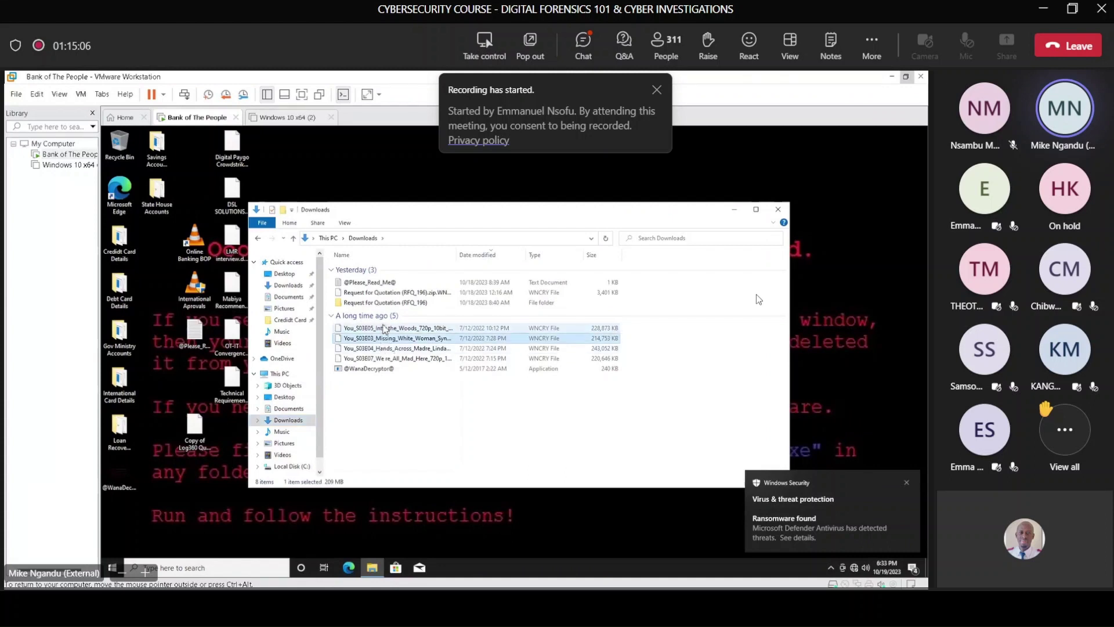
left_click(410, 422)
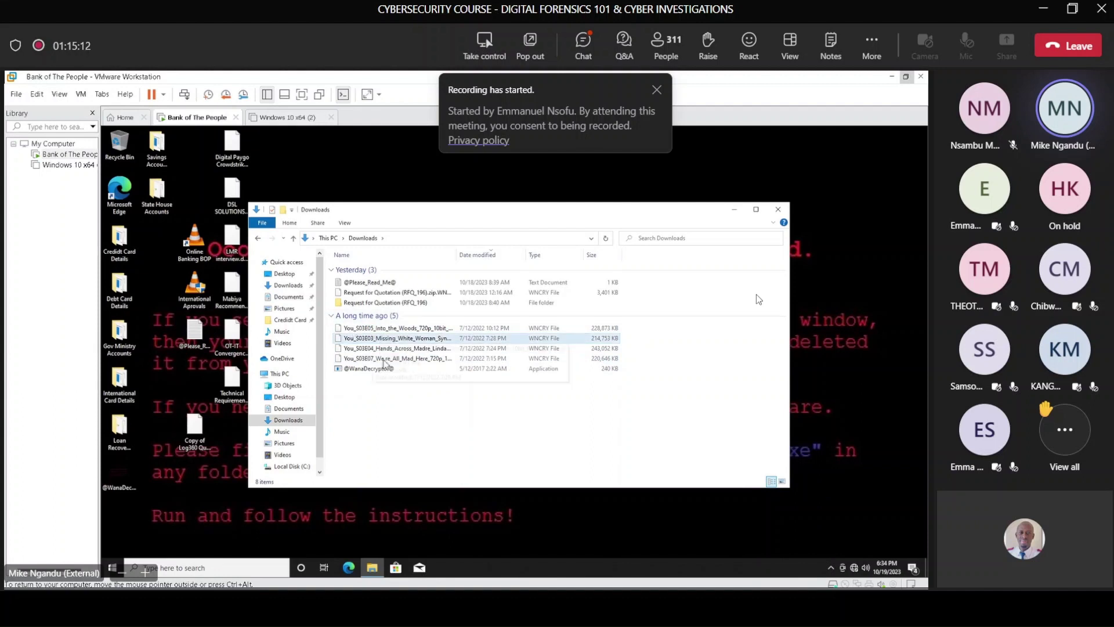
left_click_drag(672, 426, 540, 383)
left_click(496, 382)
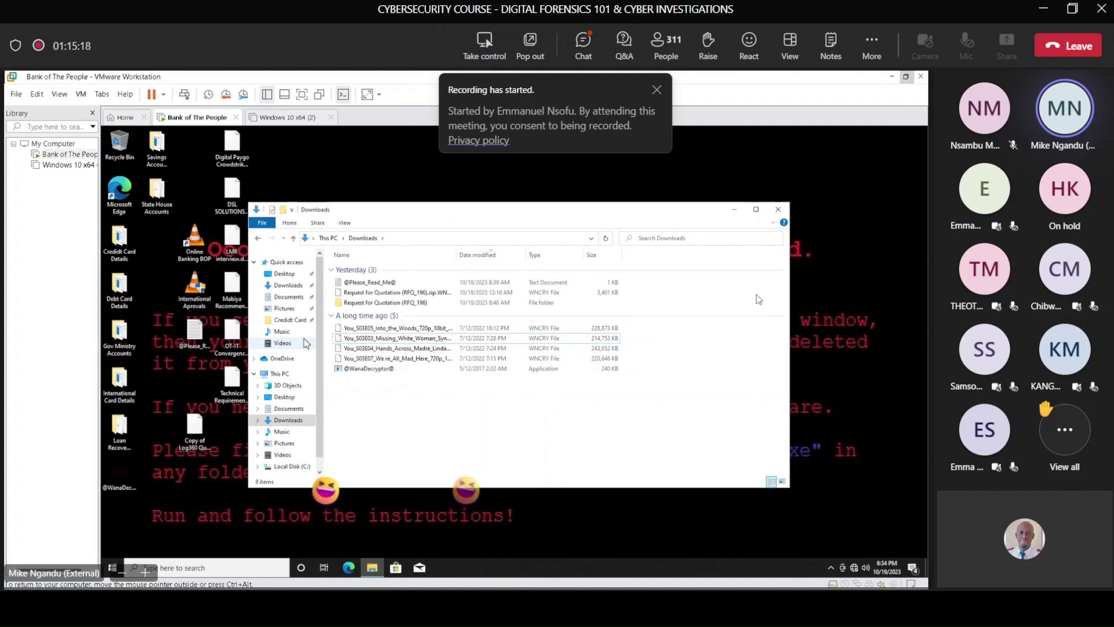
left_click(780, 213)
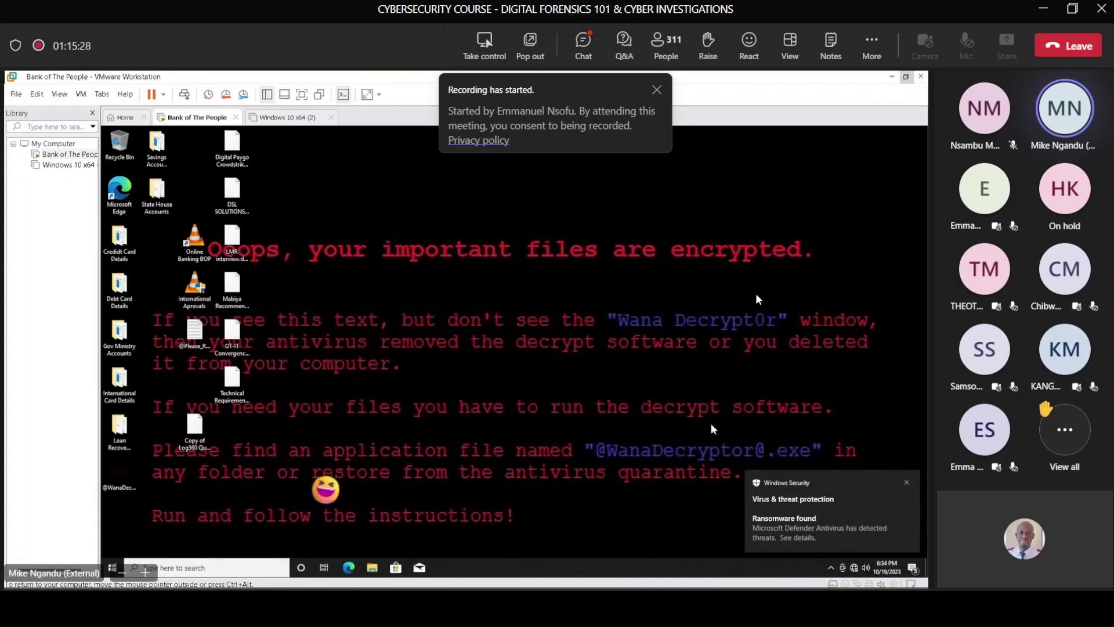
left_click(805, 576)
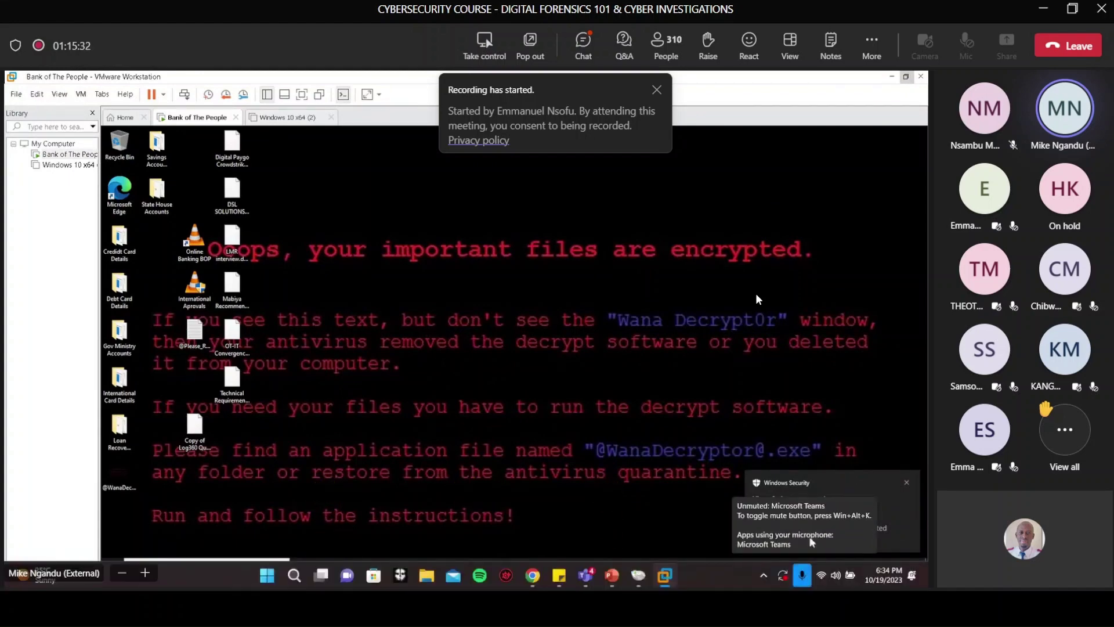
left_click(280, 150)
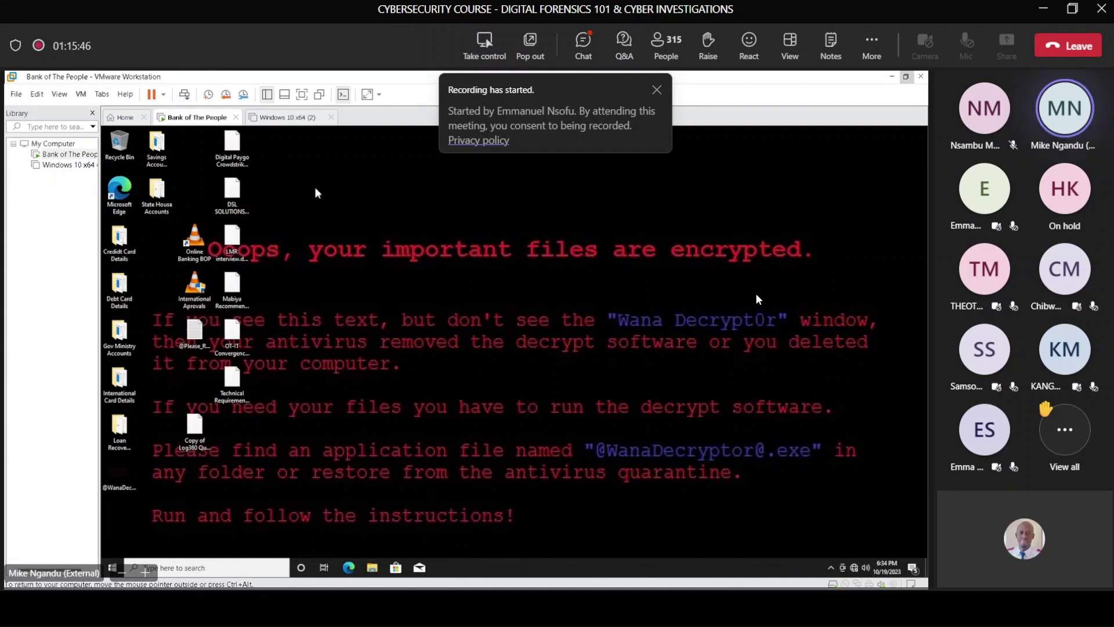
Step: Power off the Bank of The People virtual machine, view Windows 10 x64 (2), and minimise VMware Workstation
left_click(165, 95)
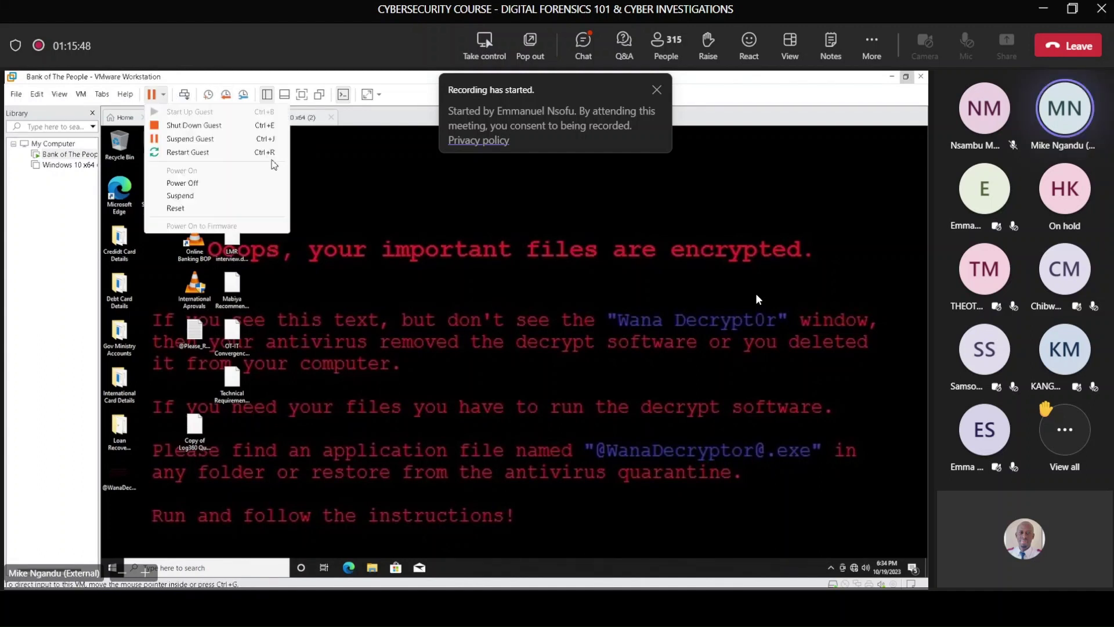
left_click(198, 185)
left_click(475, 366)
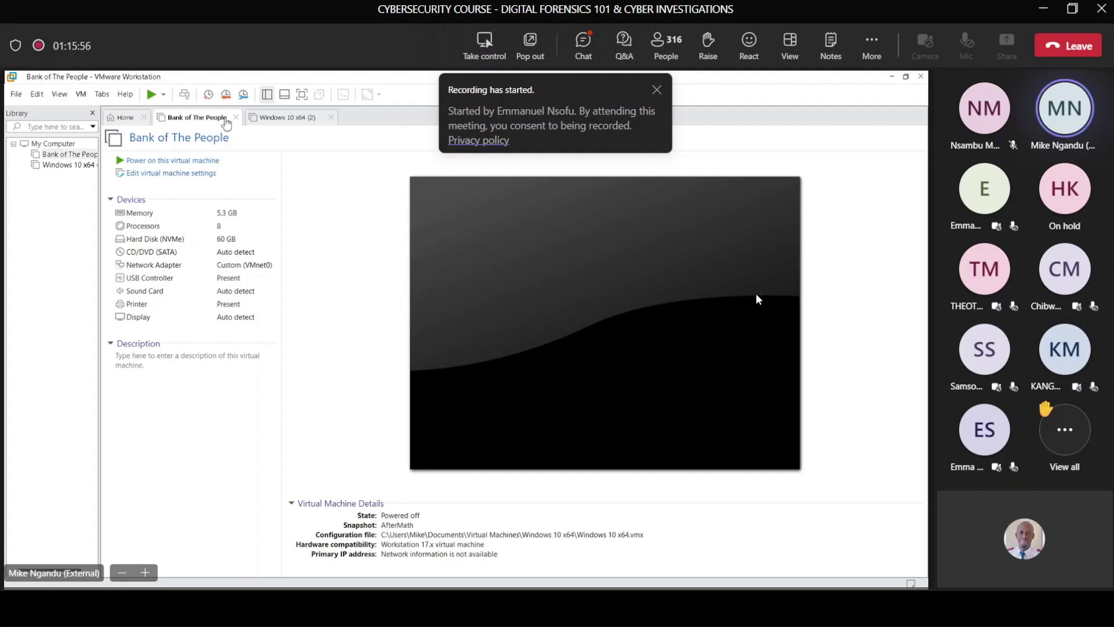
left_click(277, 122)
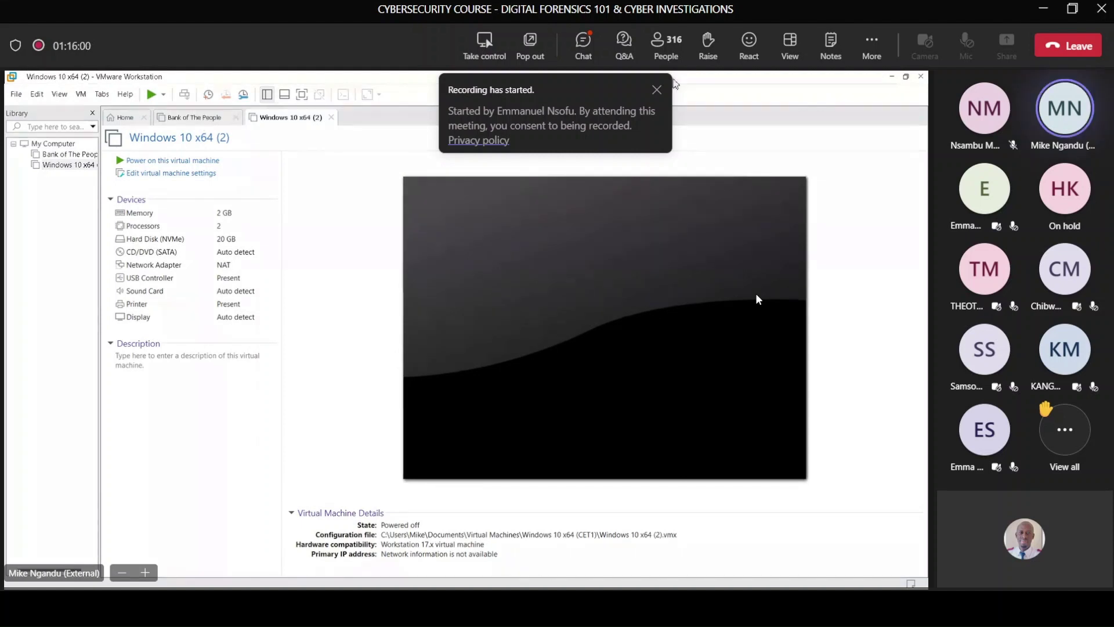
left_click(889, 78)
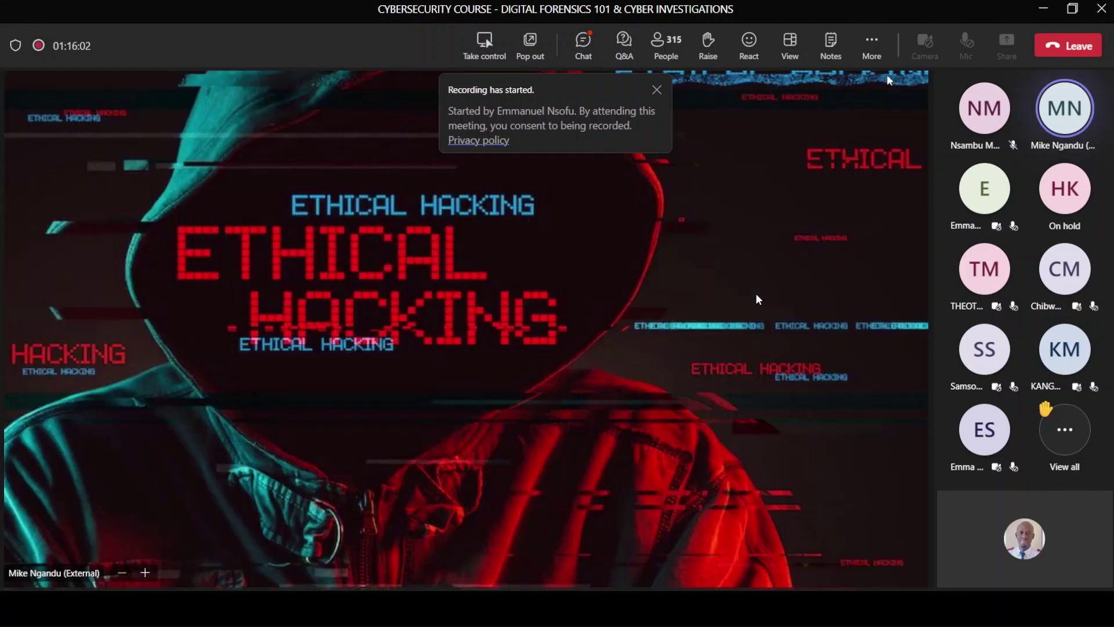
Step: Restore the OSForensics window from the taskbar onto the shared screen
mouse_move(667, 577)
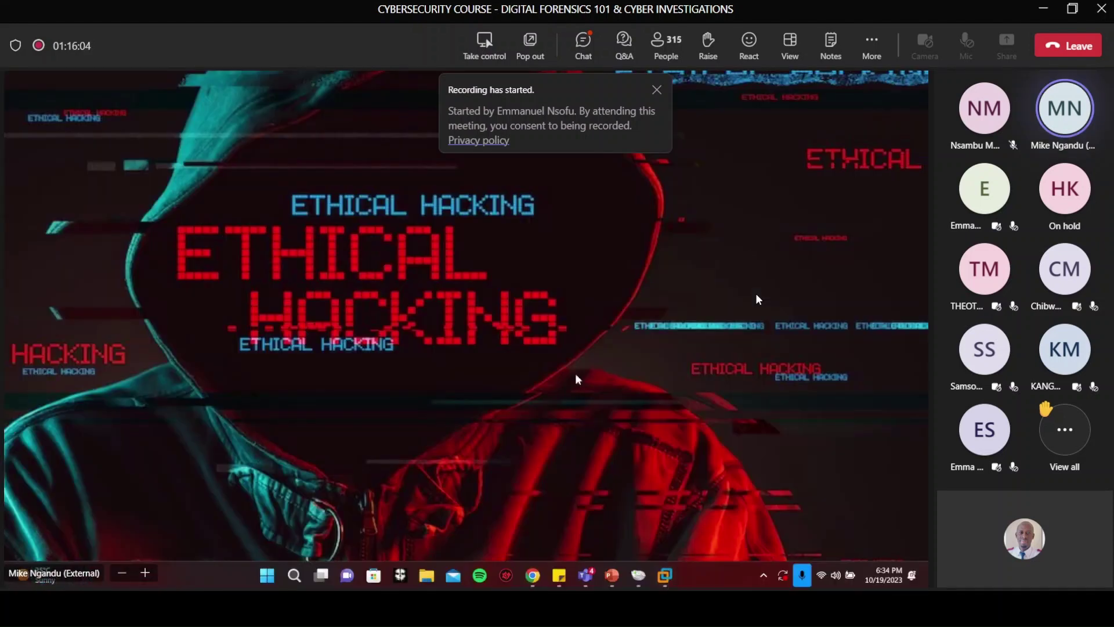
left_click(638, 577)
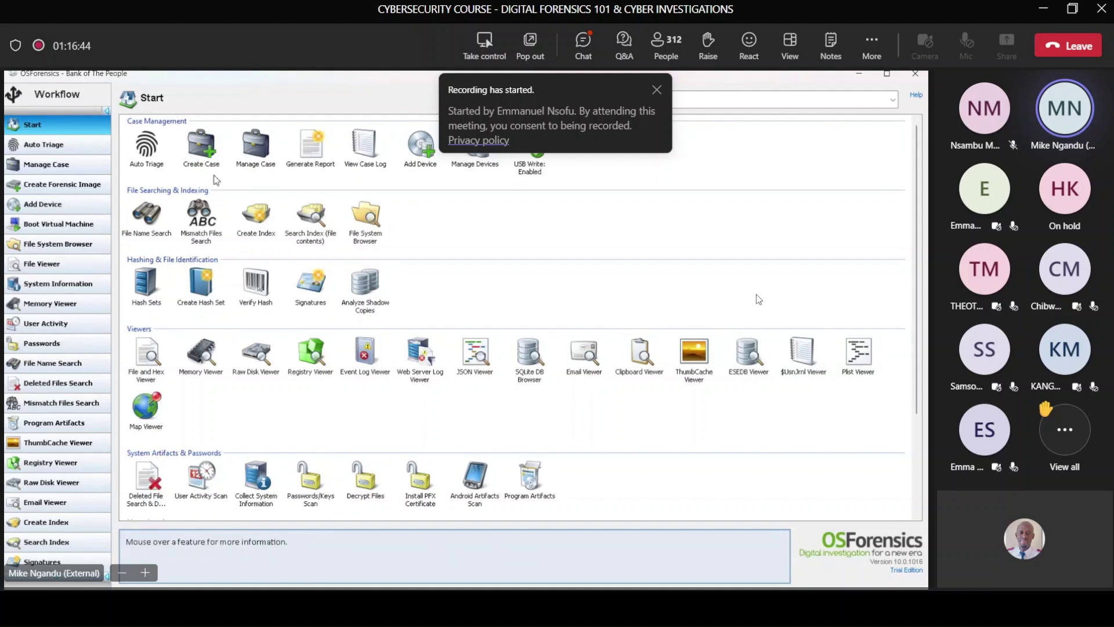
Step: Start a new case named 'Bank of The People 101'
left_click(209, 155)
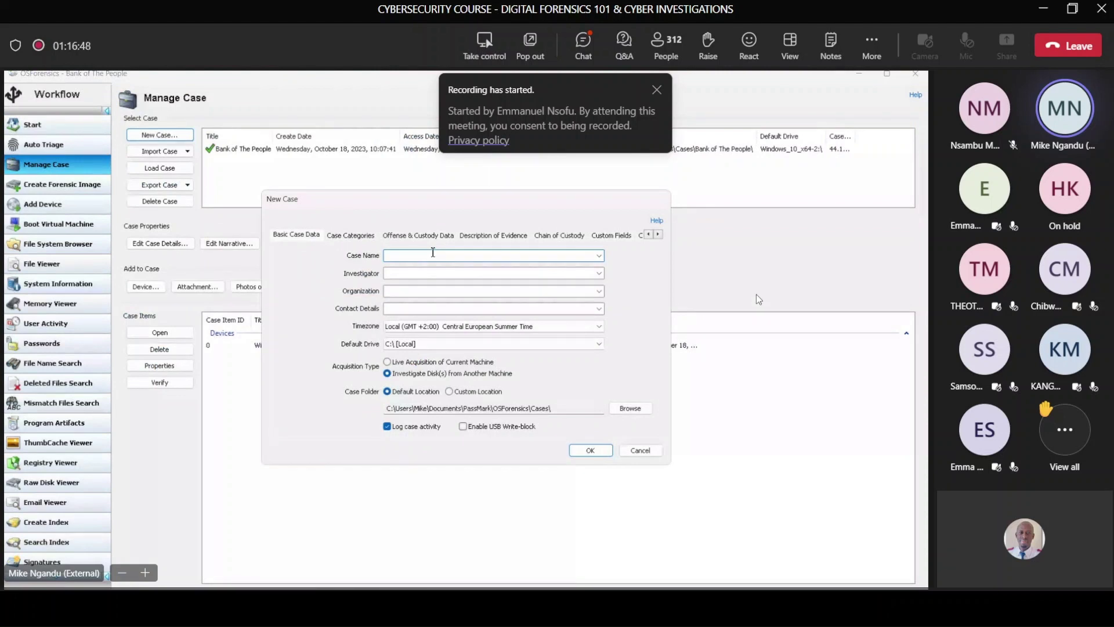
type("Bank ")
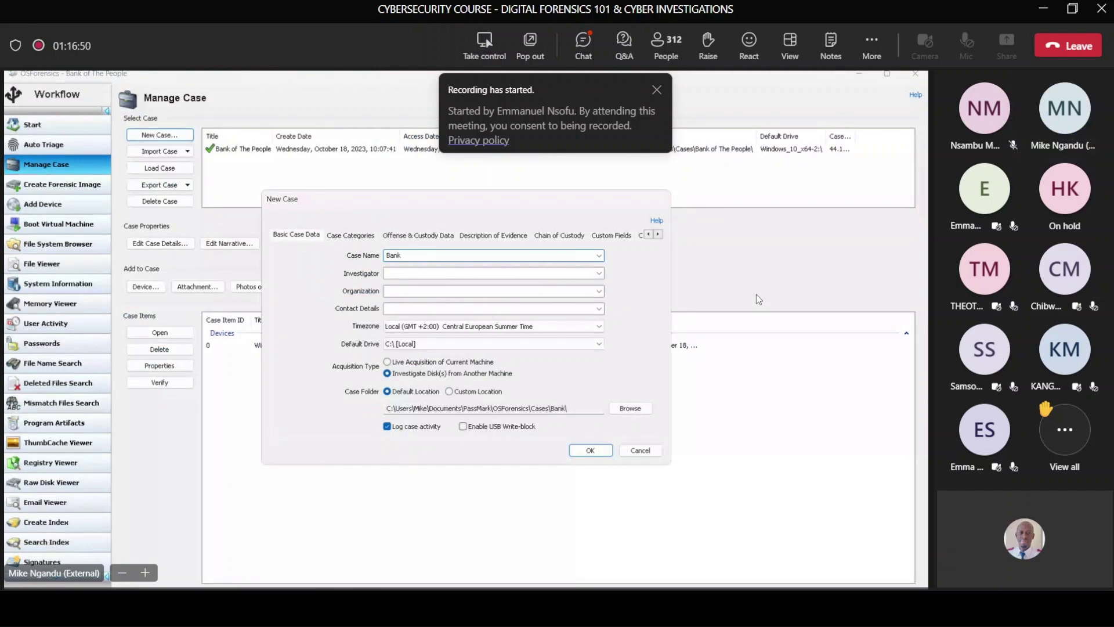
type("of The People 110")
key("BackSpace")
key("BackSpace")
key("BackSpace")
type("01")
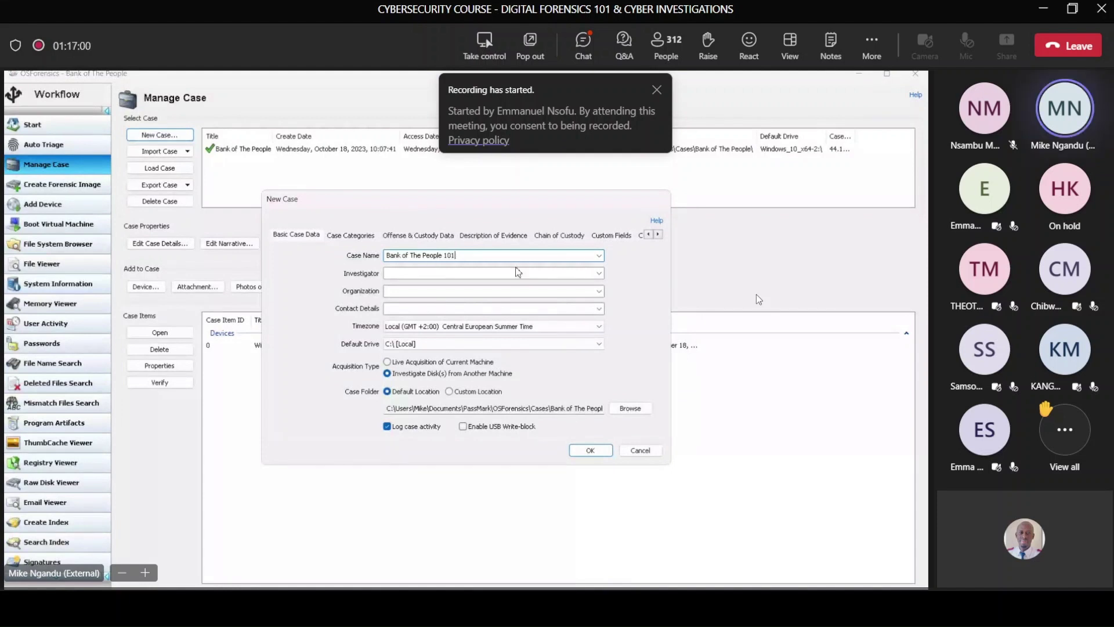
Step: Enter the investigator's name and the organization 'Digital Safe'
left_click(422, 272)
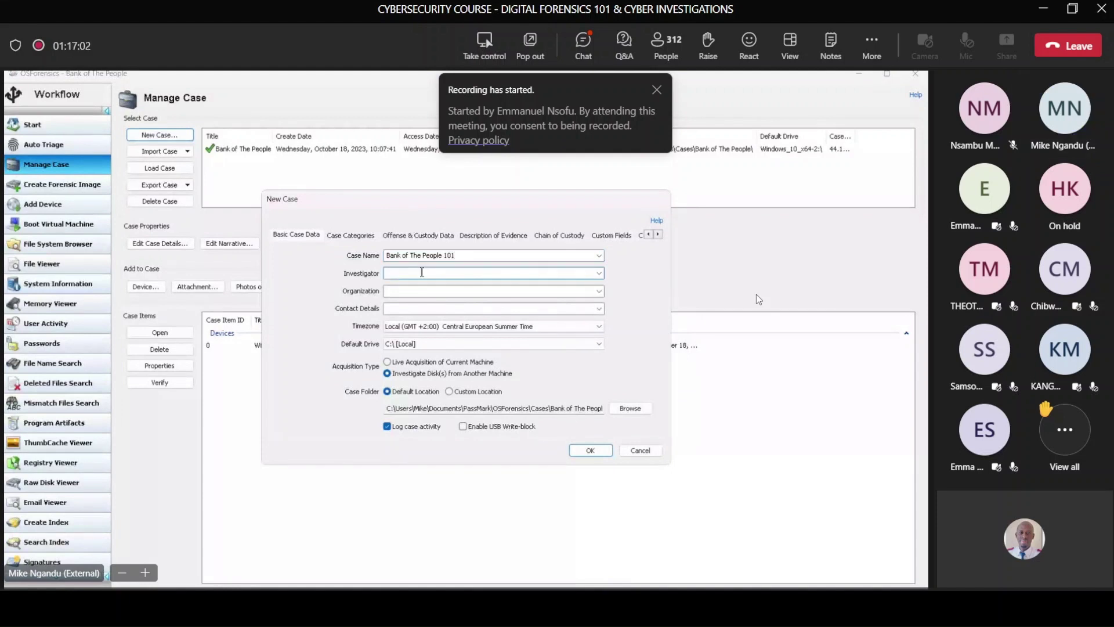
type("Engin")
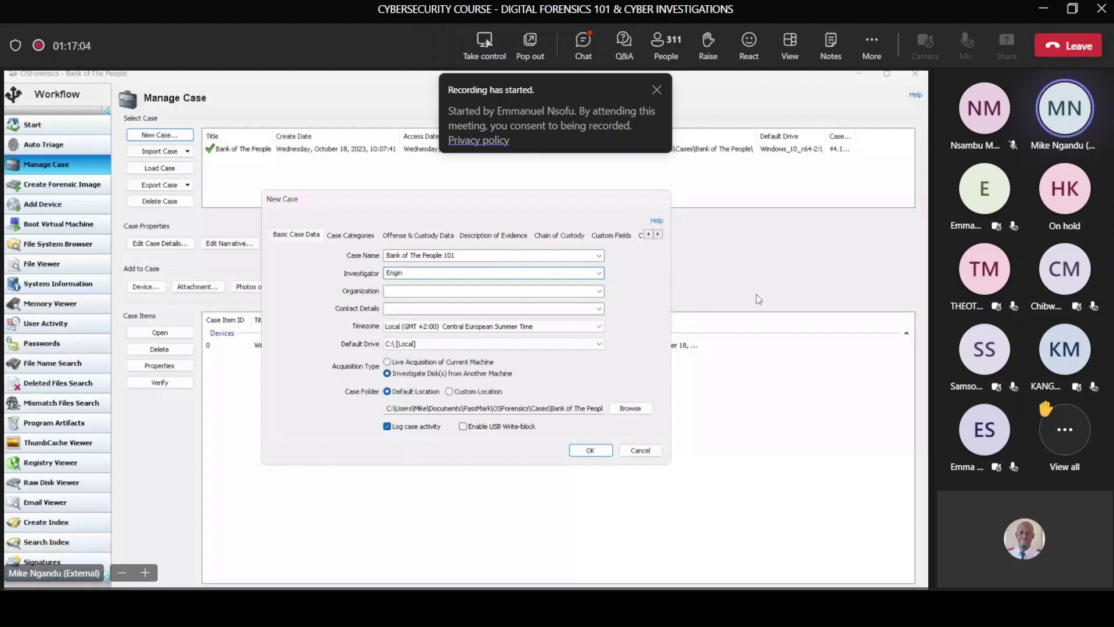
type("eer Ngandu")
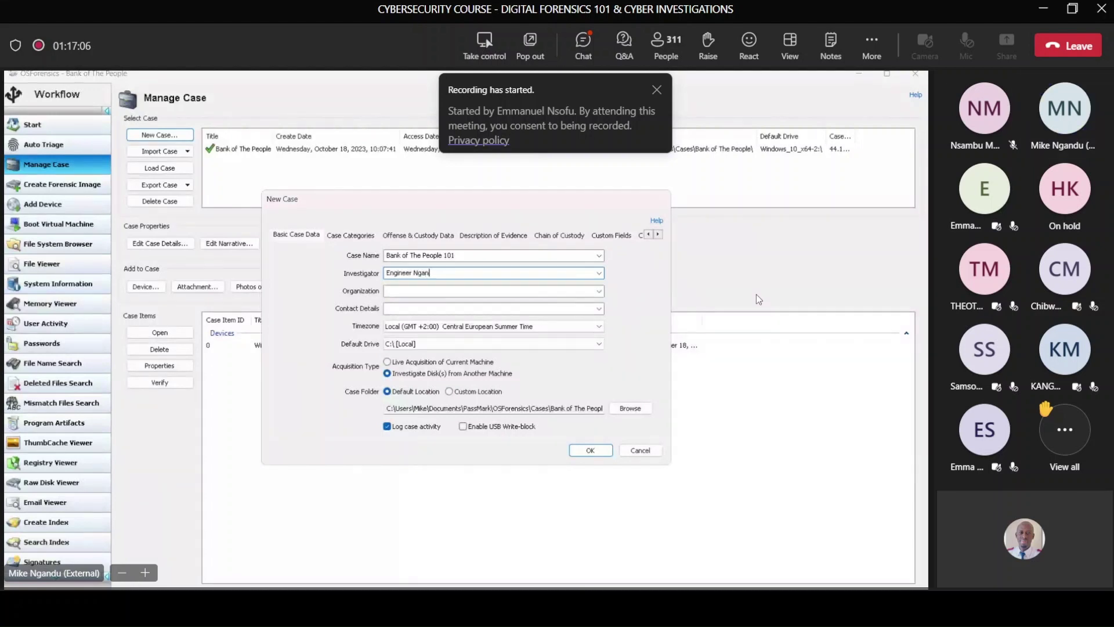
left_click(429, 288)
type("Diggitsa")
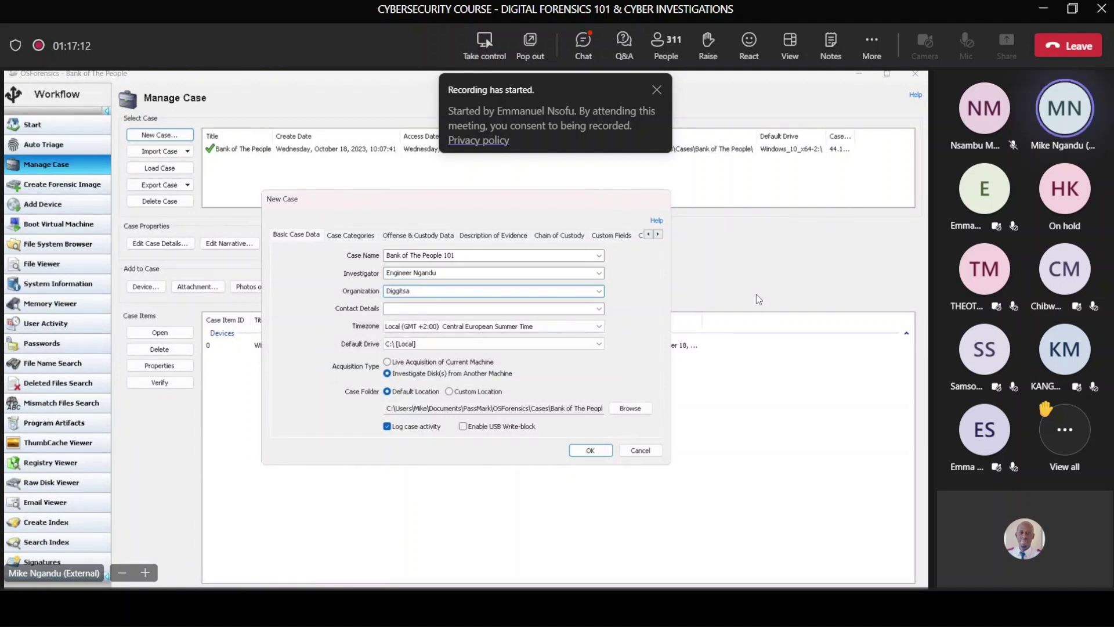
key("BackSpace")
key("BackSpace")
key("BackSpace")
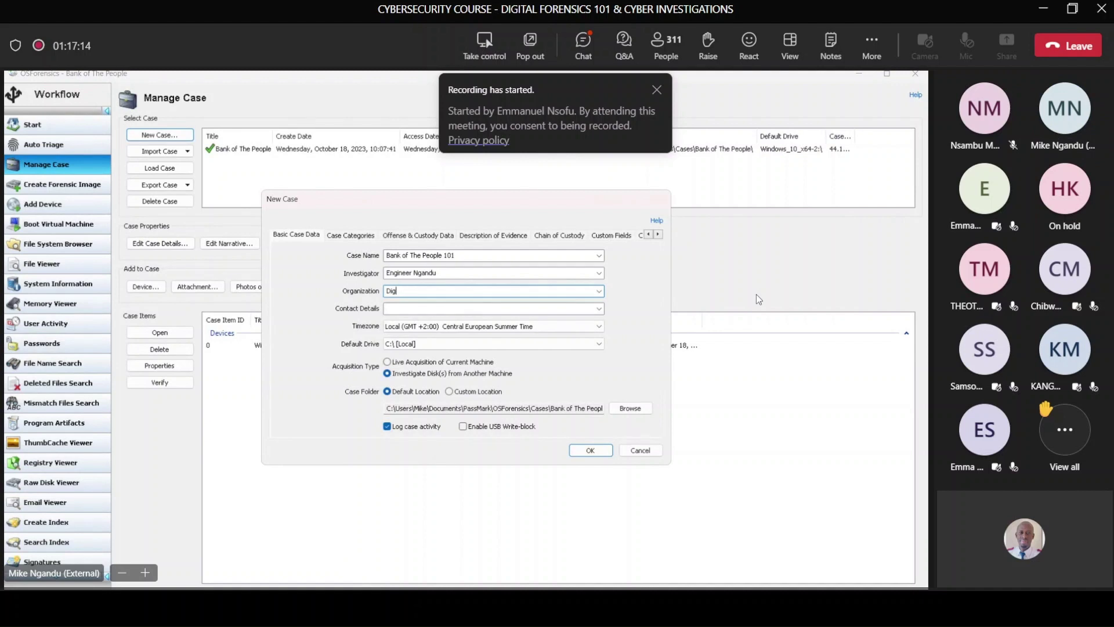
type("tal")
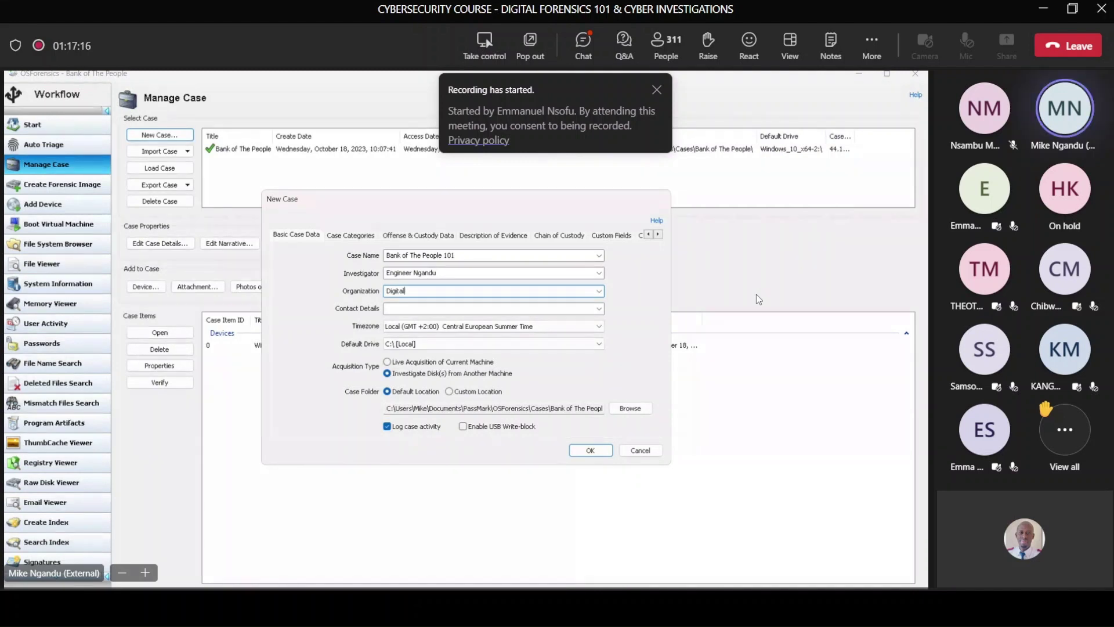
type(" D")
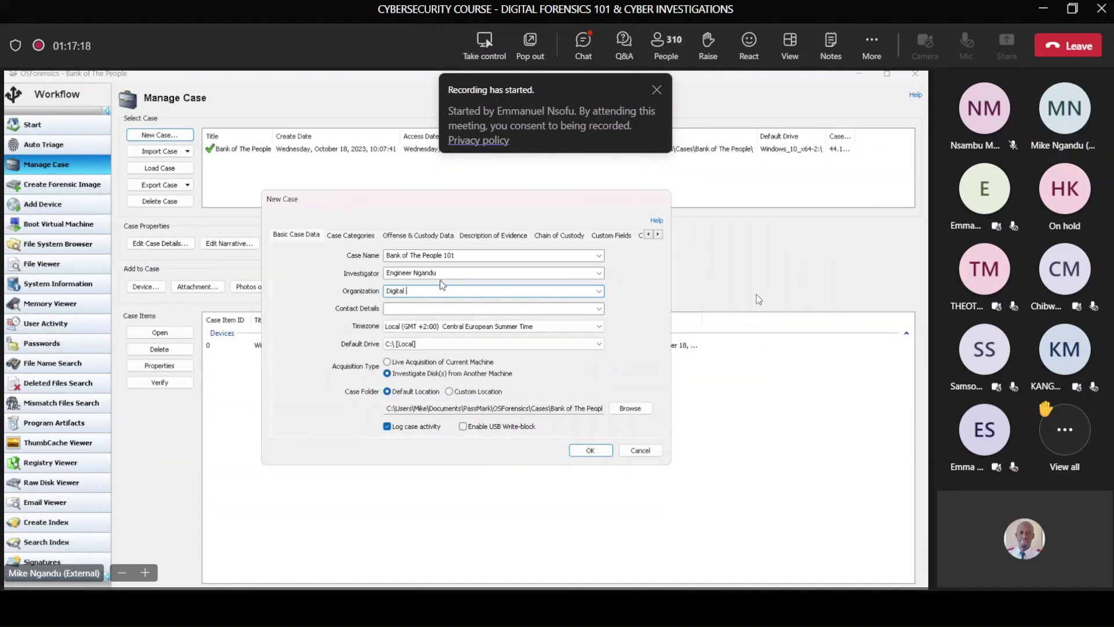
key("BackSpace")
type("Safe")
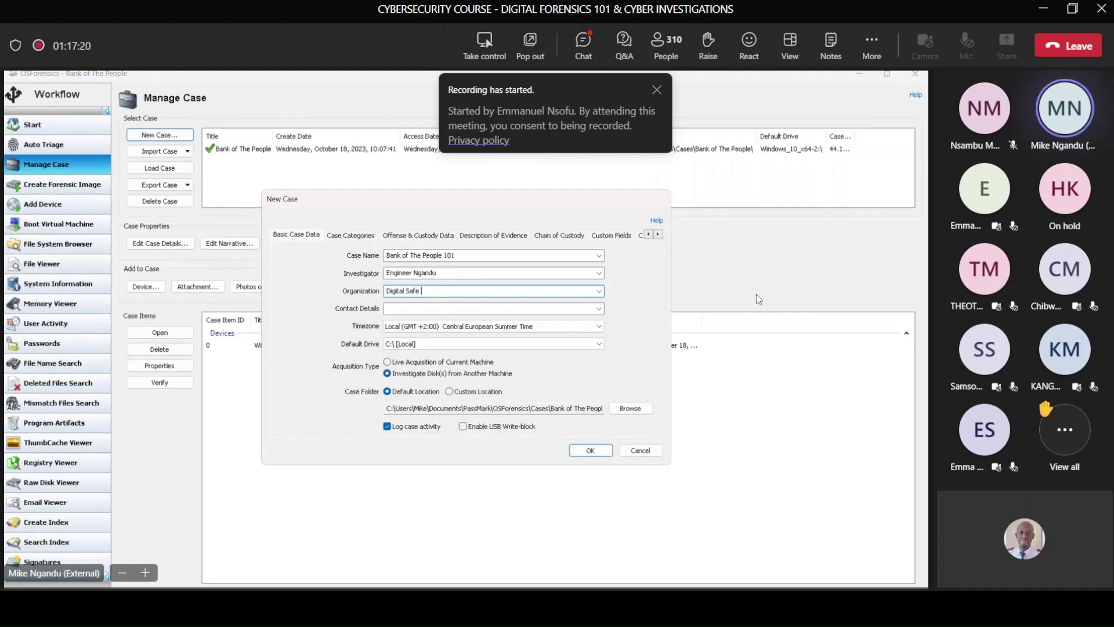
Step: Fill in placeholder contact details and check the end of the Case Folder path
key("Tab")
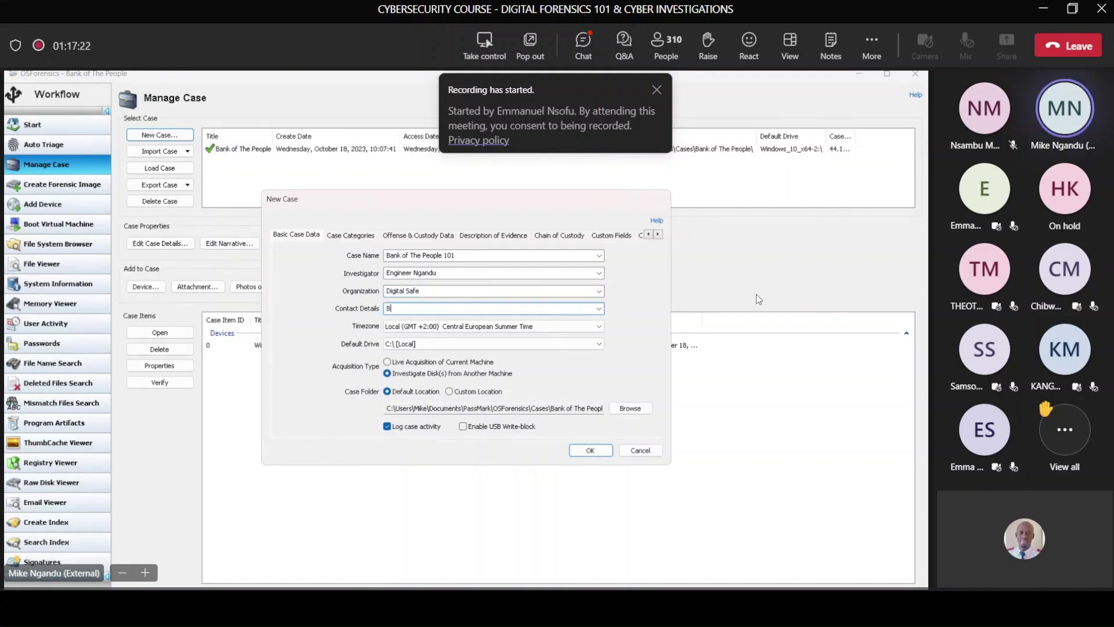
type("Bla Bla Bla")
left_click(533, 410)
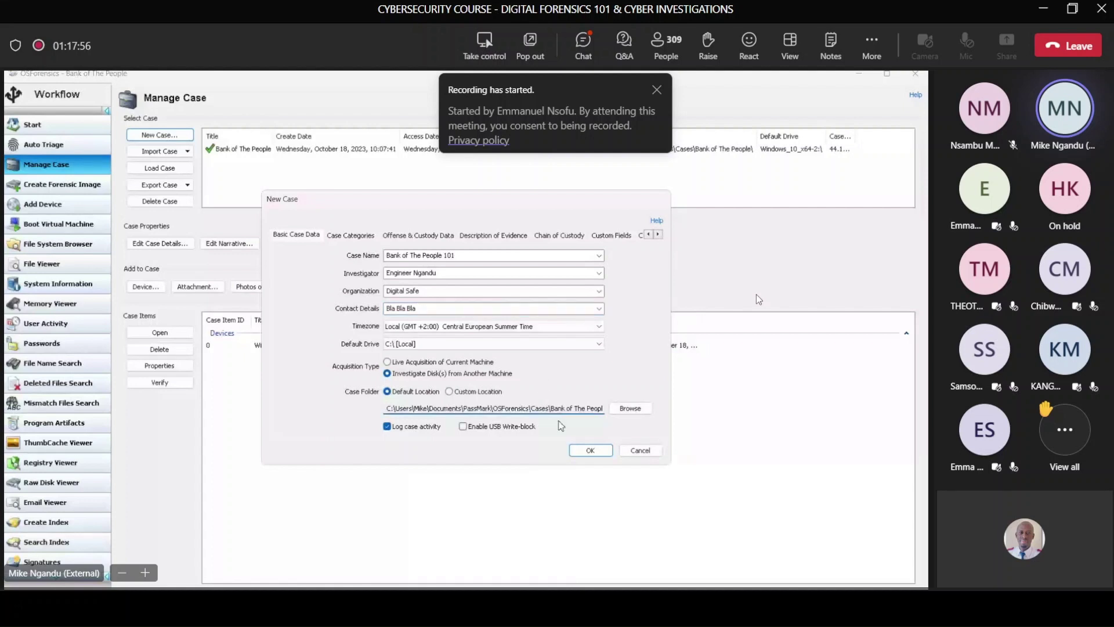
key("End")
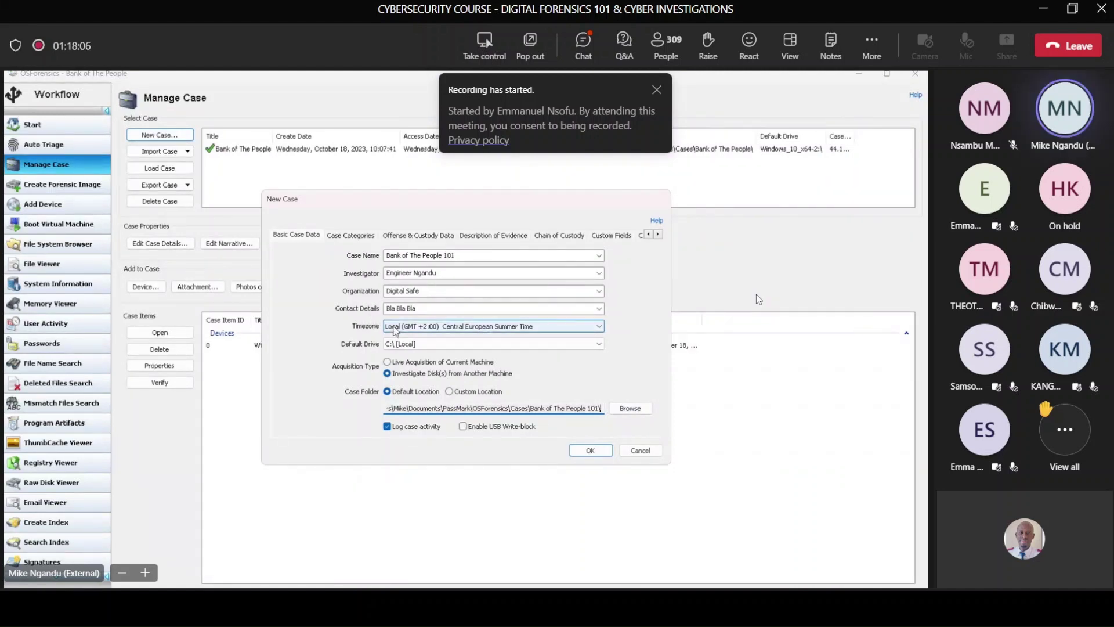
Step: Create the Bank of The People 101 case and open Add Device to add evidence
left_click(595, 451)
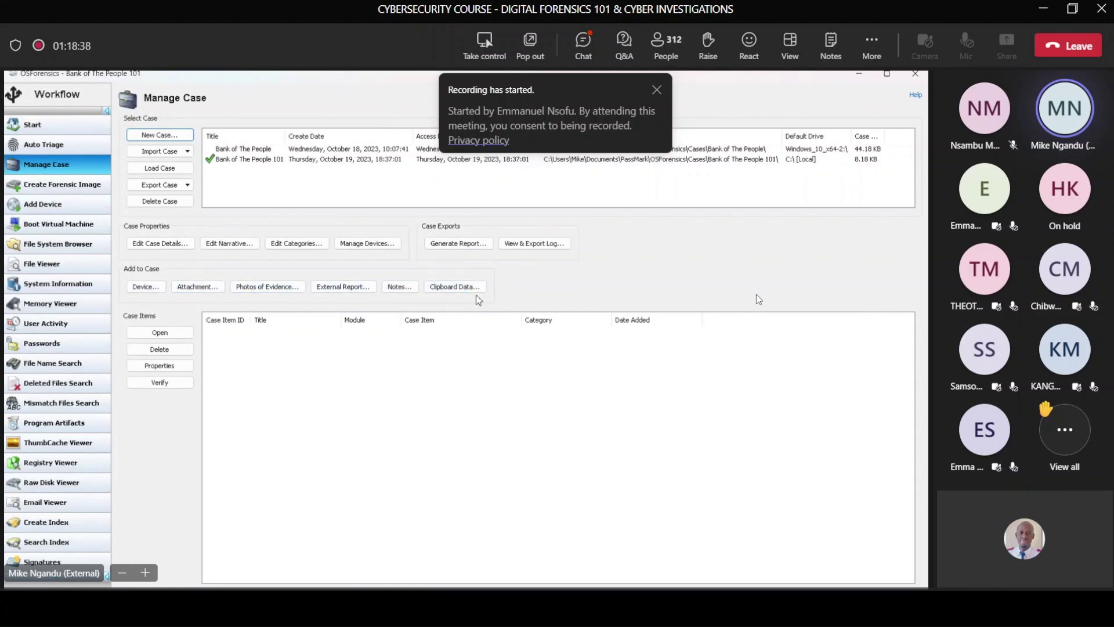
left_click(145, 287)
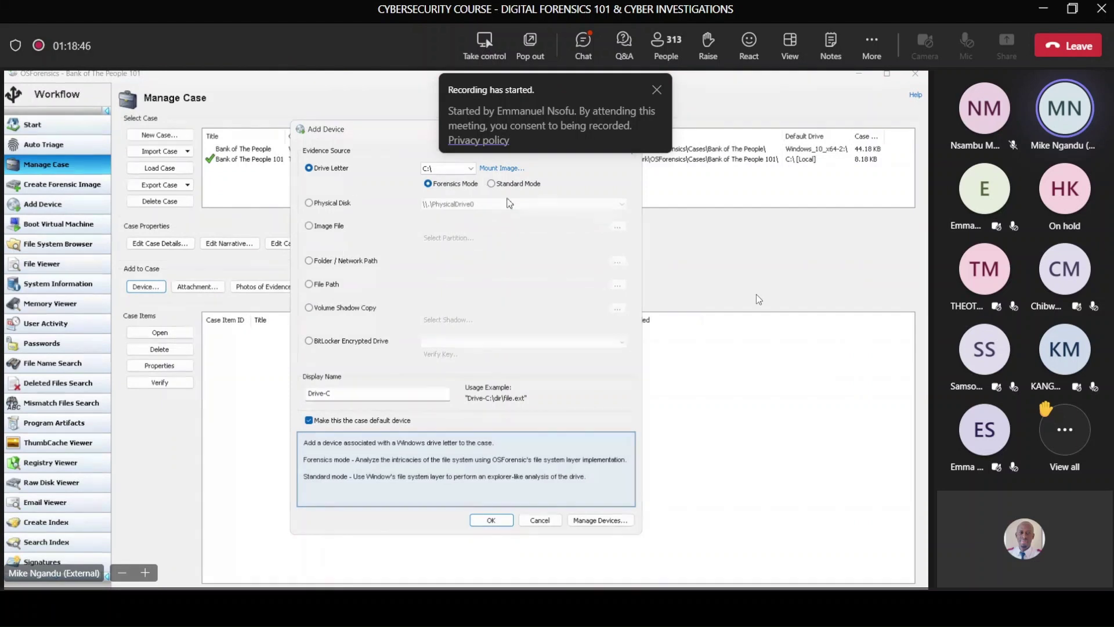
Step: Choose Image File as the source and open the Windows 10 x64 .vmdk virtual disk
left_click(315, 228)
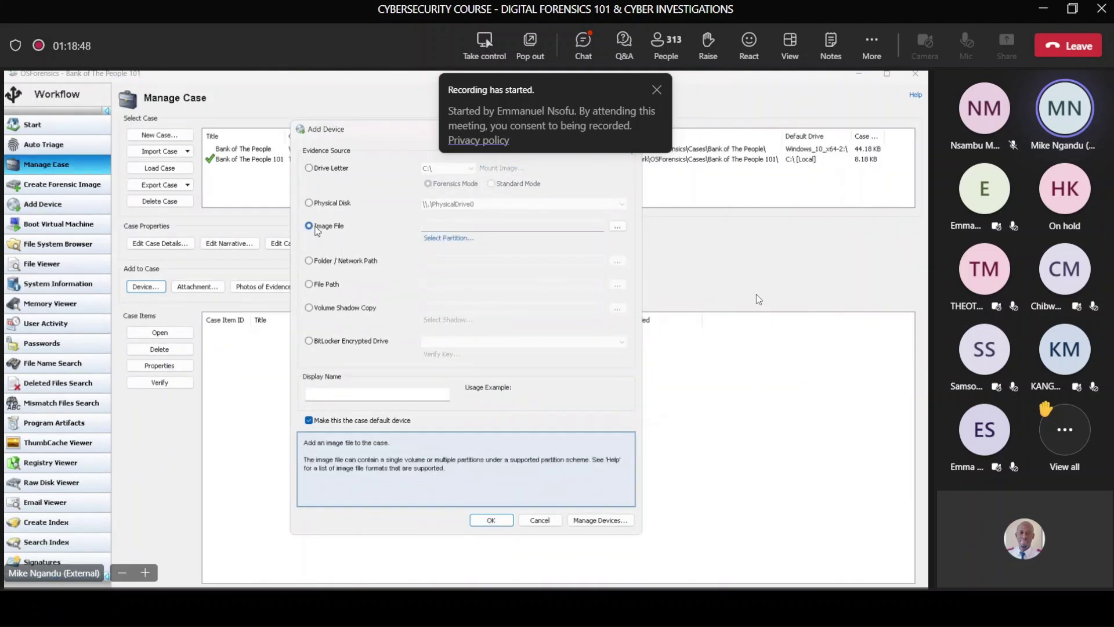
left_click(618, 227)
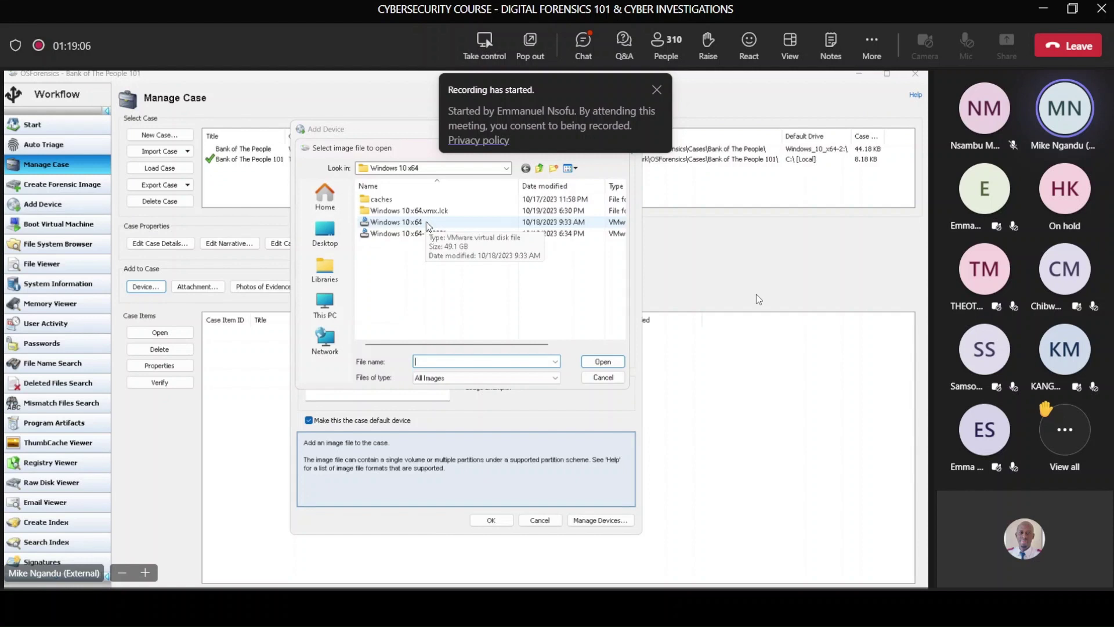
left_click(428, 225)
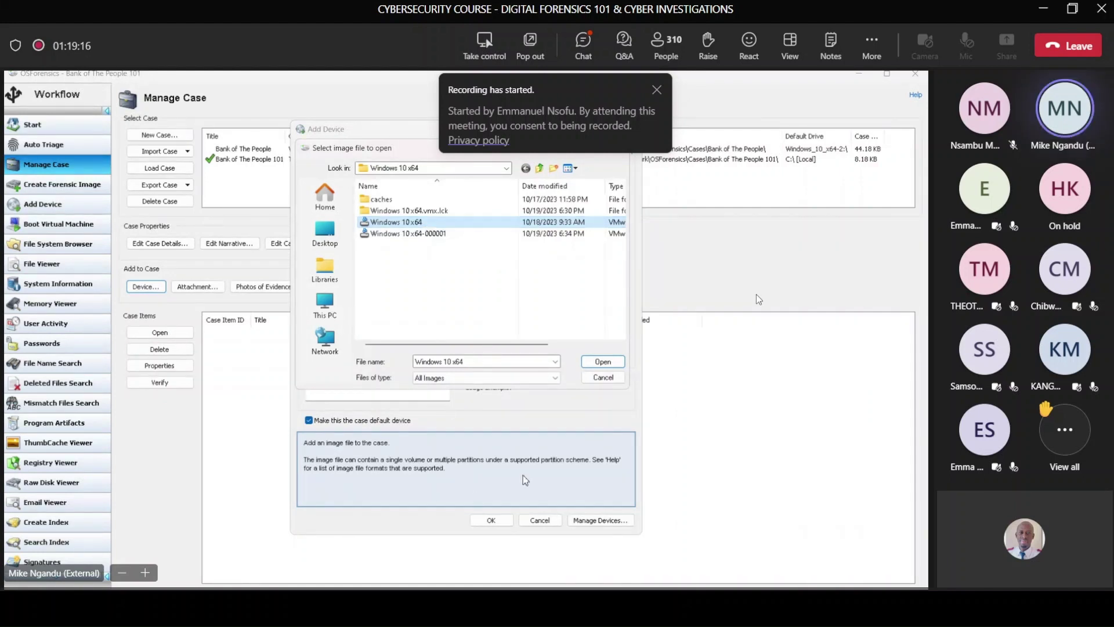
left_click(603, 361)
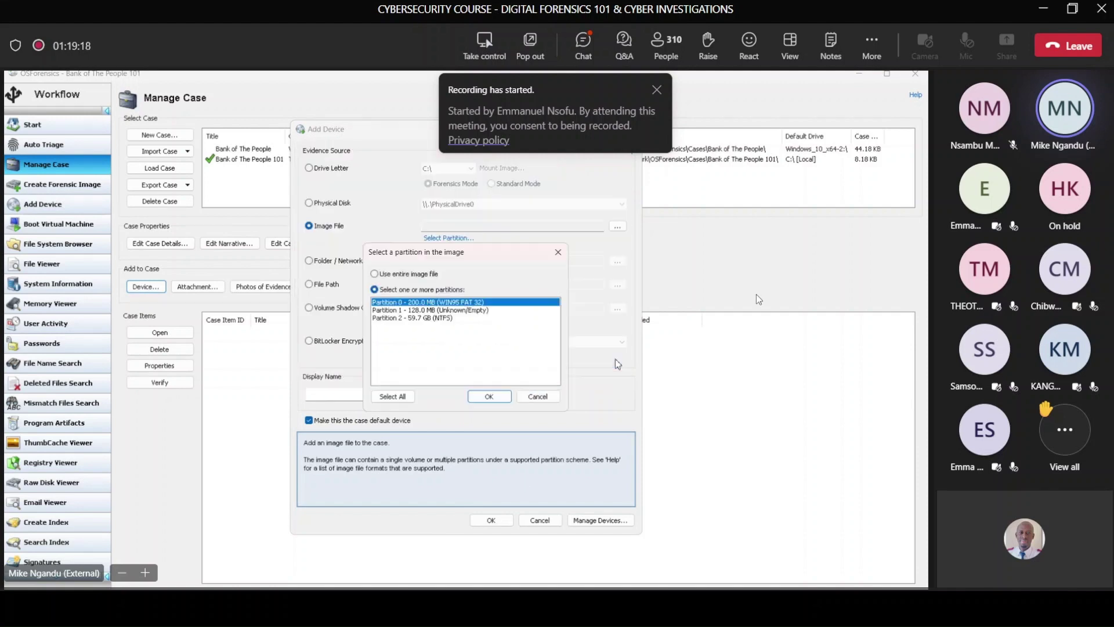
Step: Select Partition 2, the 59.7 GB NTFS partition, and add it to the case
left_click(438, 318)
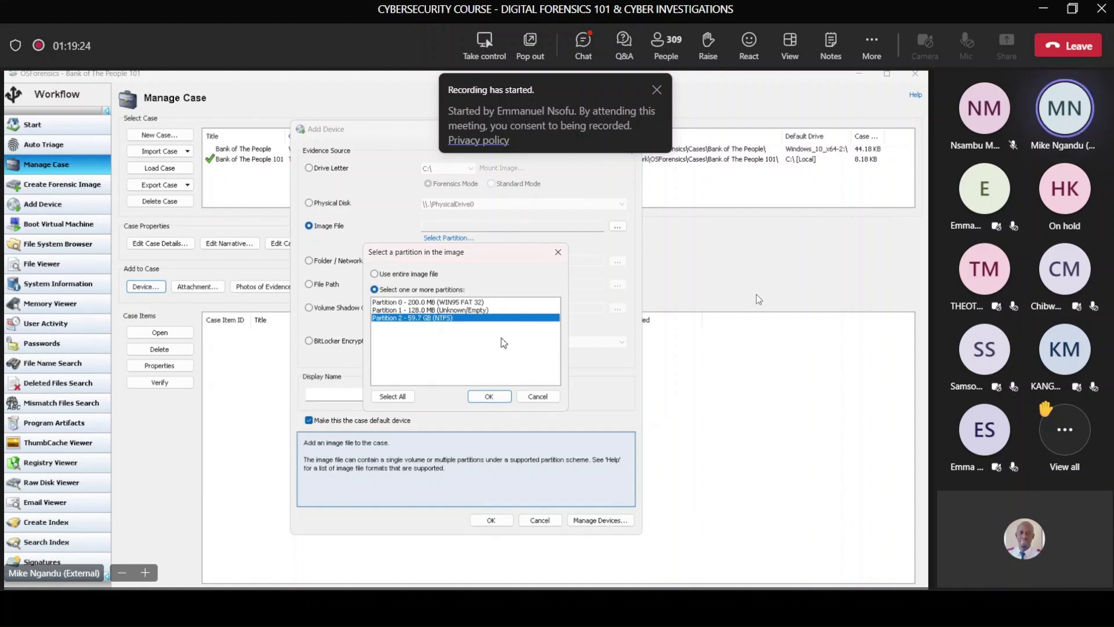
left_click(409, 303)
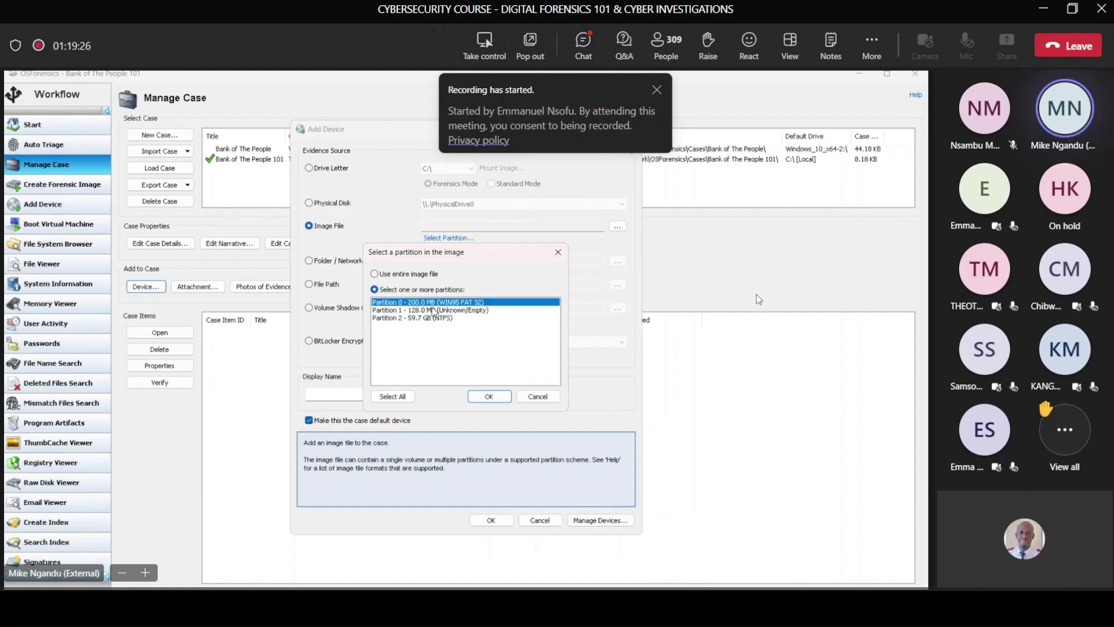
left_click(431, 309)
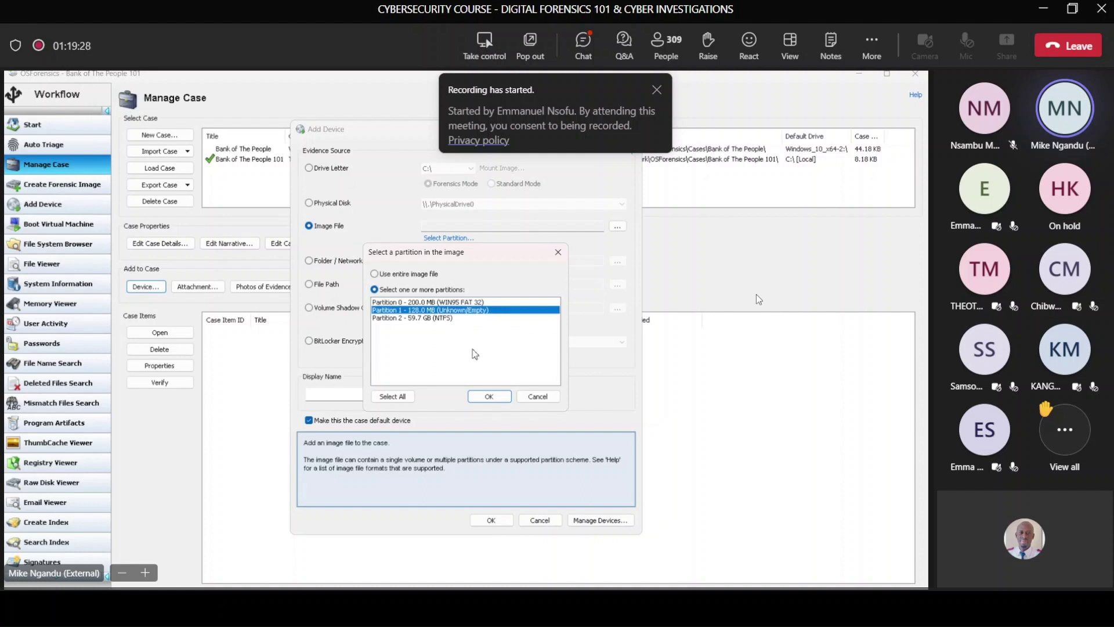
left_click(444, 319)
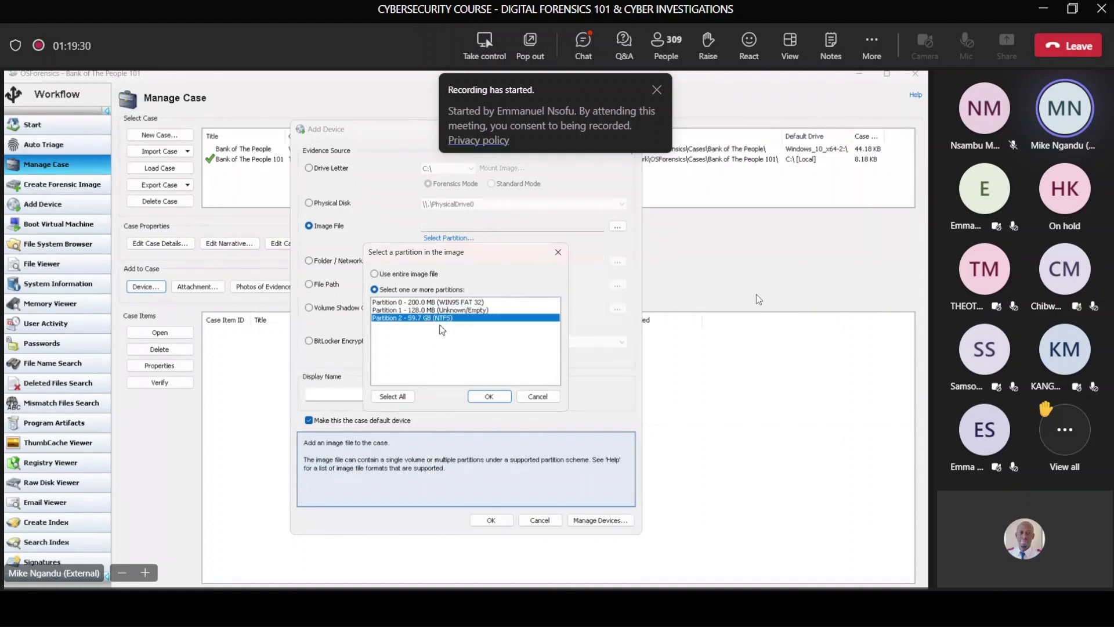
left_click(489, 397)
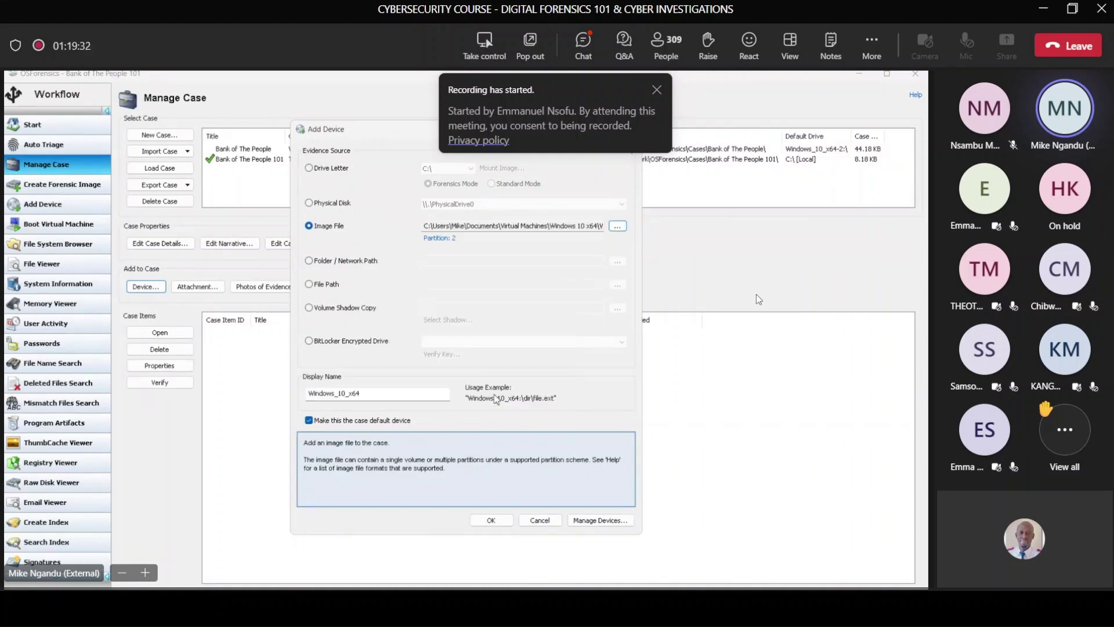
left_click(490, 511)
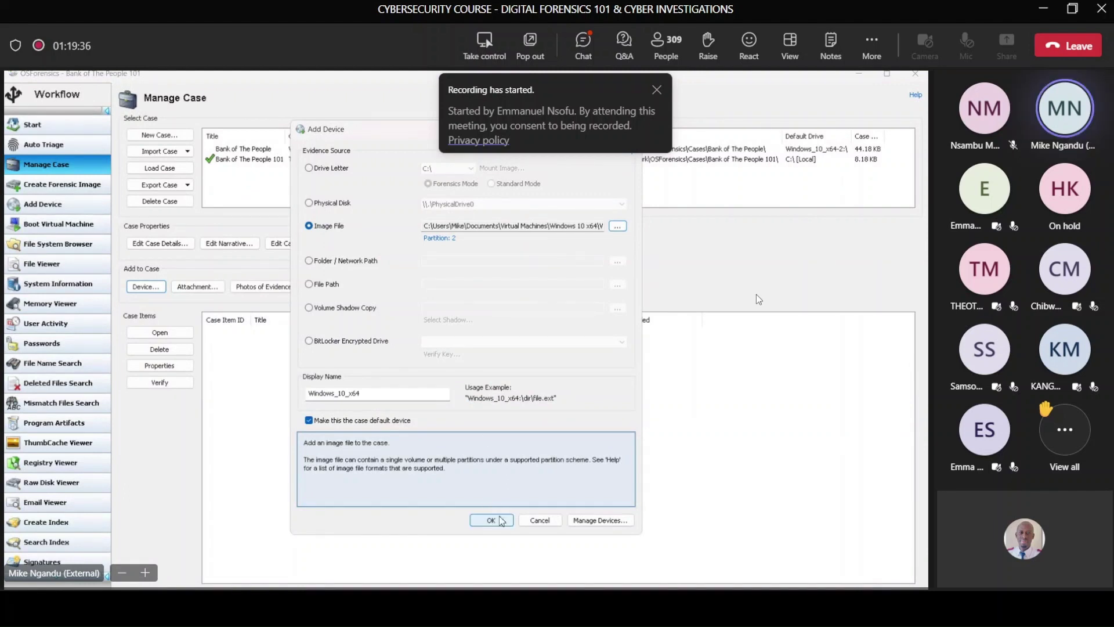
left_click(499, 520)
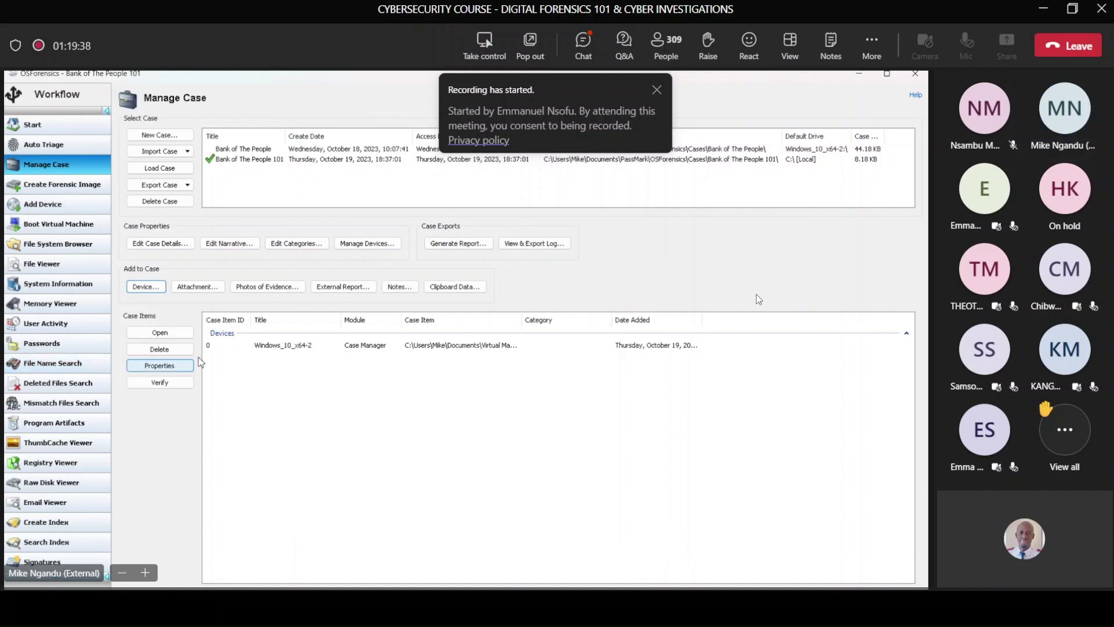
Step: Open the Windows_10_x64-2 device in the File System Browser
left_click(388, 349)
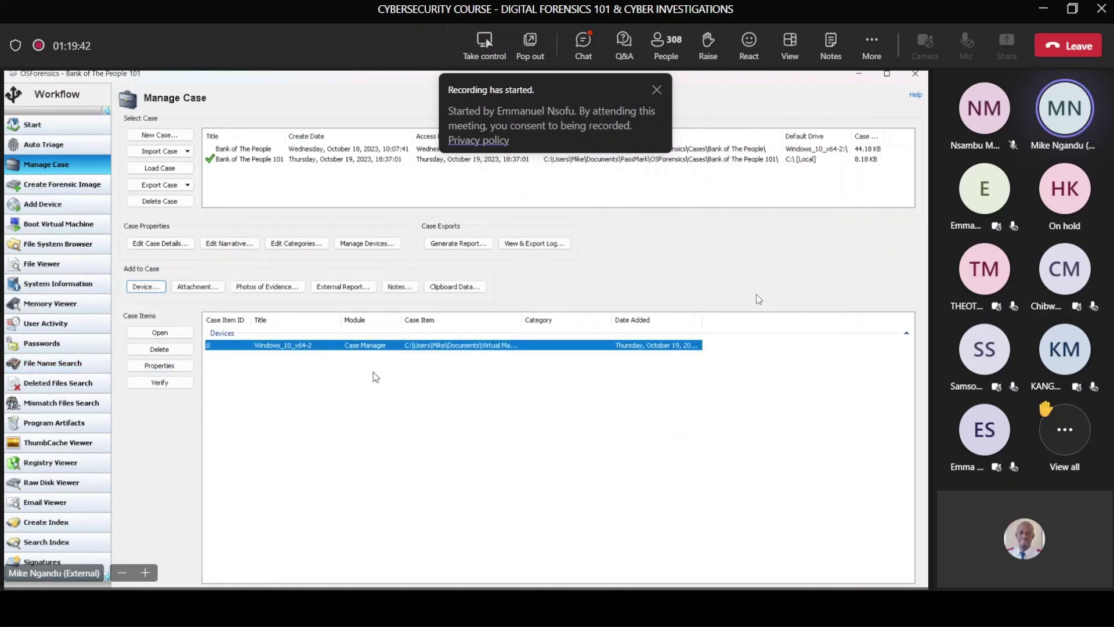
left_click(160, 333)
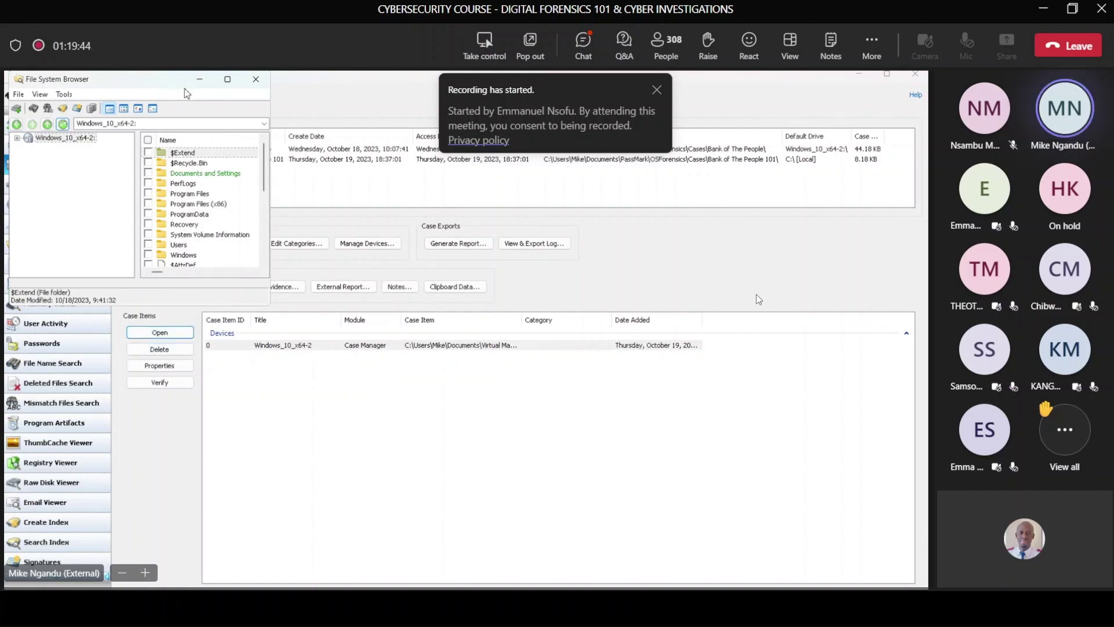
left_click_drag(150, 80, 519, 149)
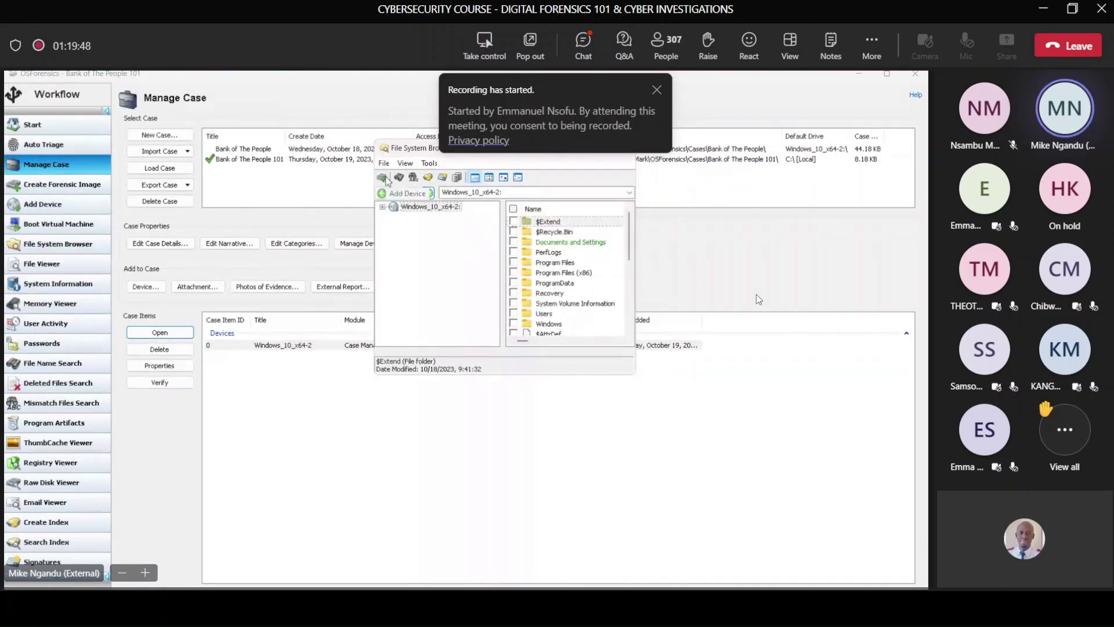
Step: Cancel a new Add Device attempt and switch to the Mismatch File Search
left_click(385, 180)
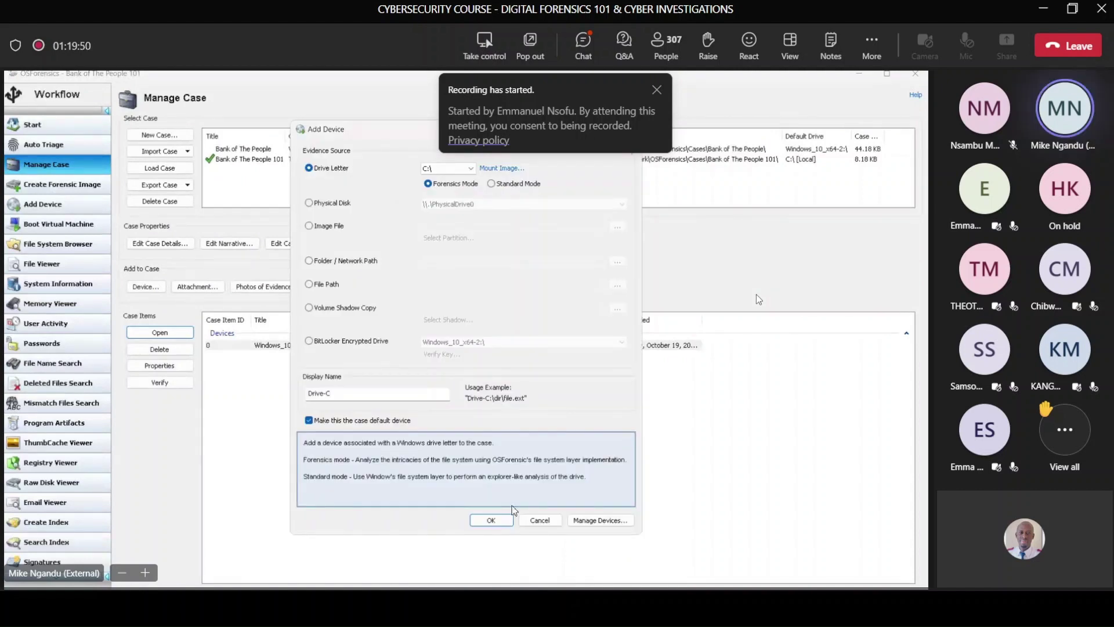
left_click(537, 520)
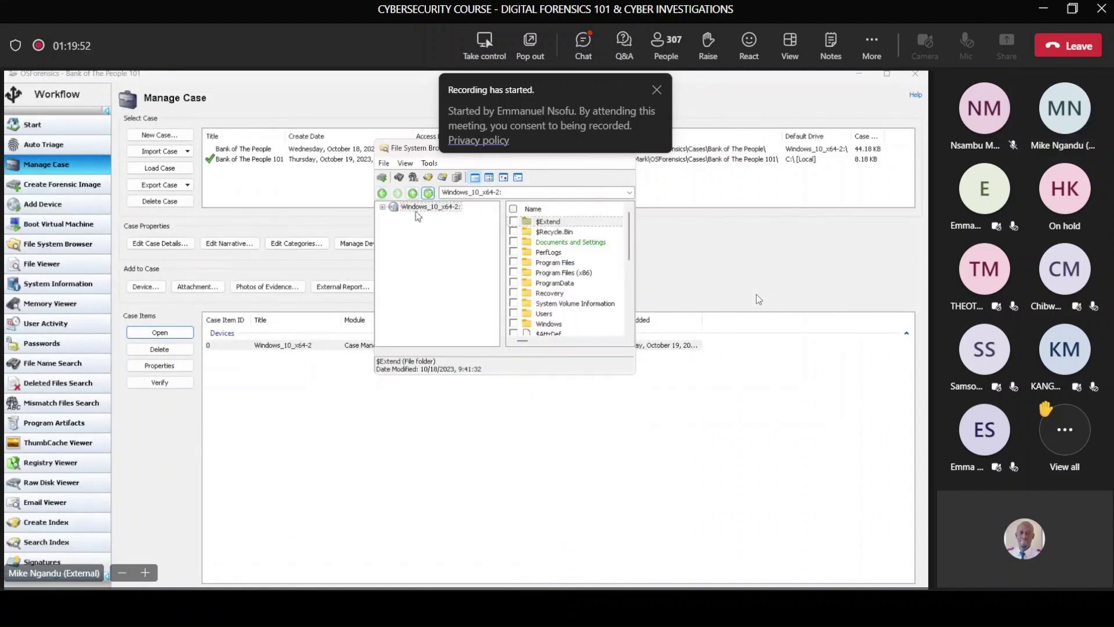
left_click(413, 177)
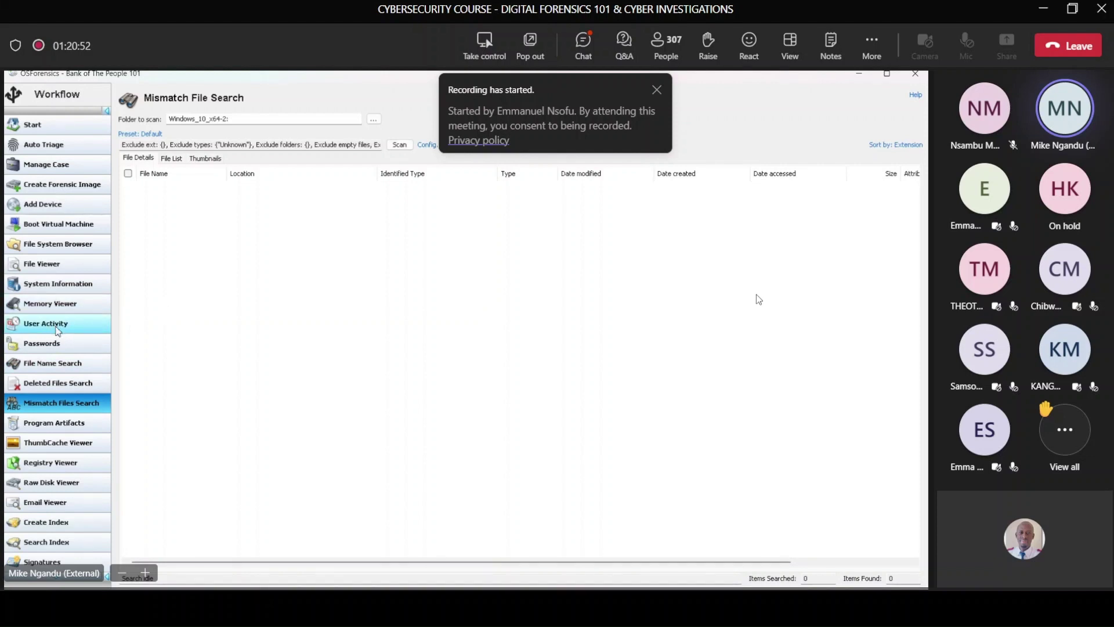
Step: Run the User Activity scan on Windows_10_x64-2:\, yielding 2679 items
left_click(58, 326)
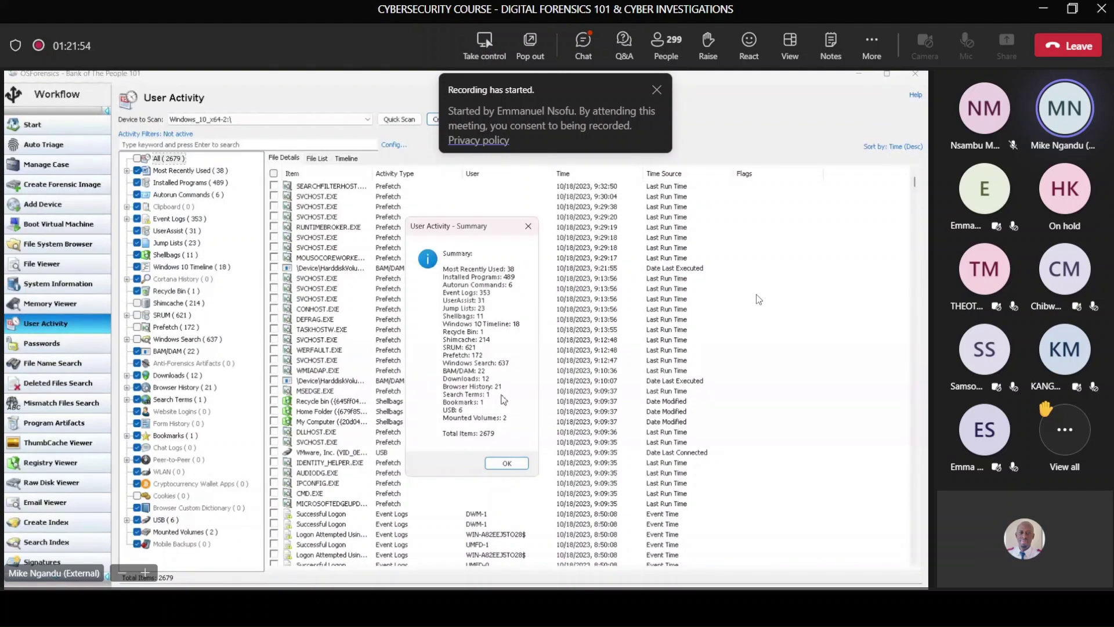
Step: Close the User Activity summary and widen the Time, Item and User columns
left_click(507, 462)
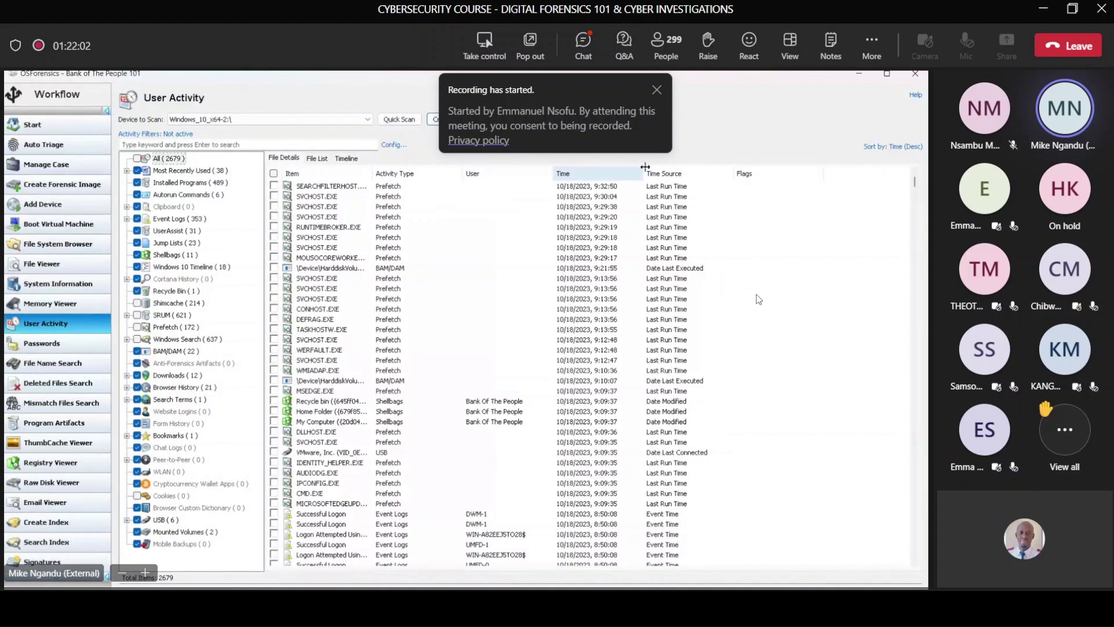
left_click_drag(646, 167, 792, 174)
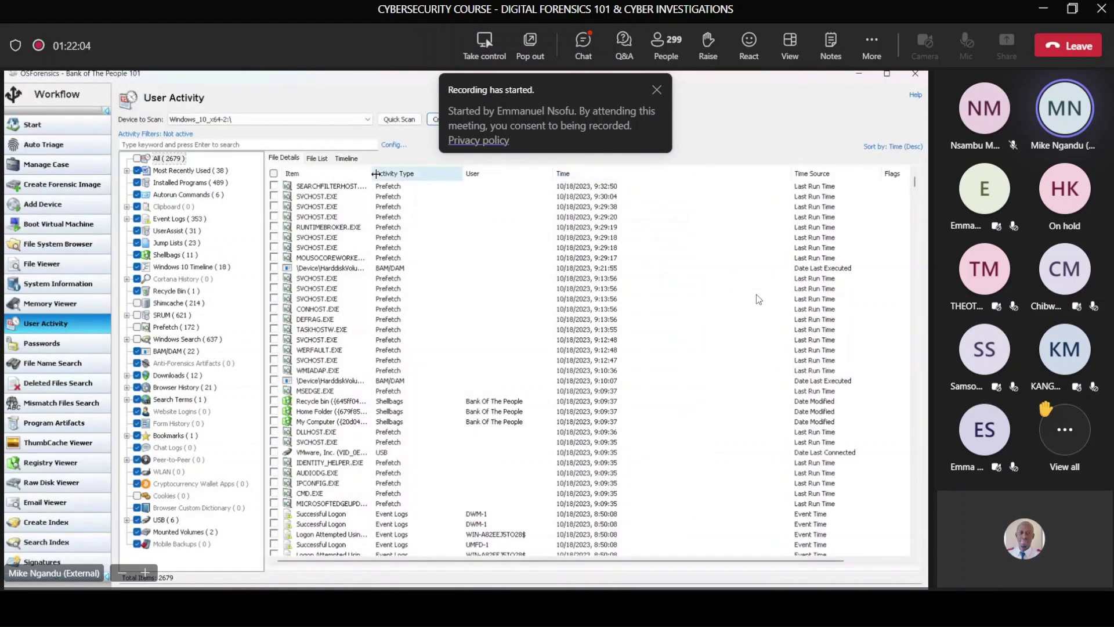
left_click_drag(463, 174, 502, 171)
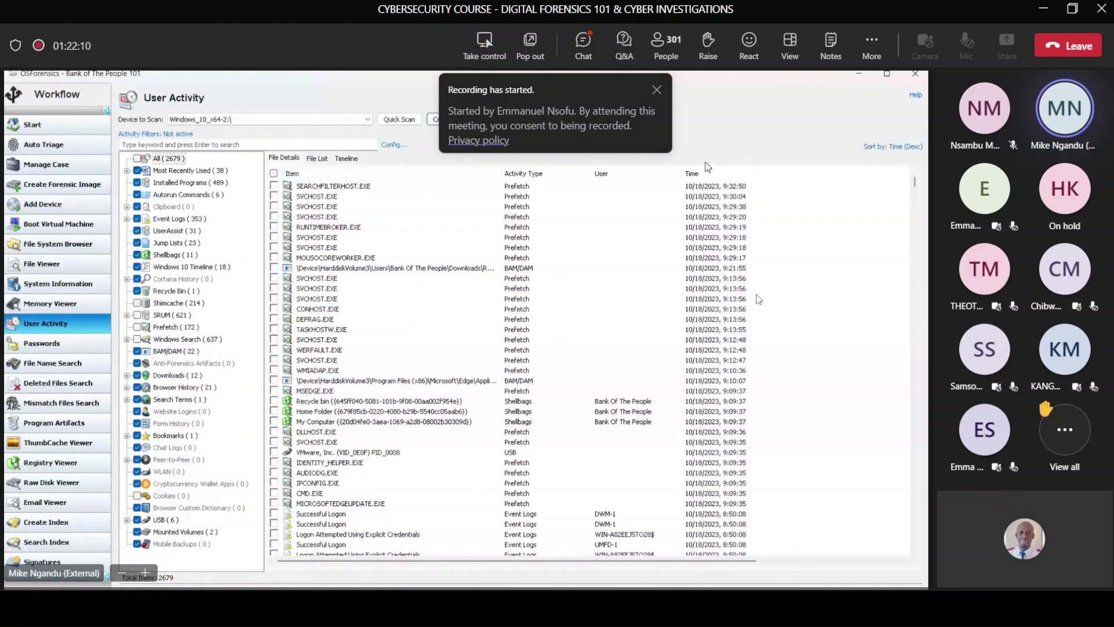
left_click_drag(683, 172, 766, 176)
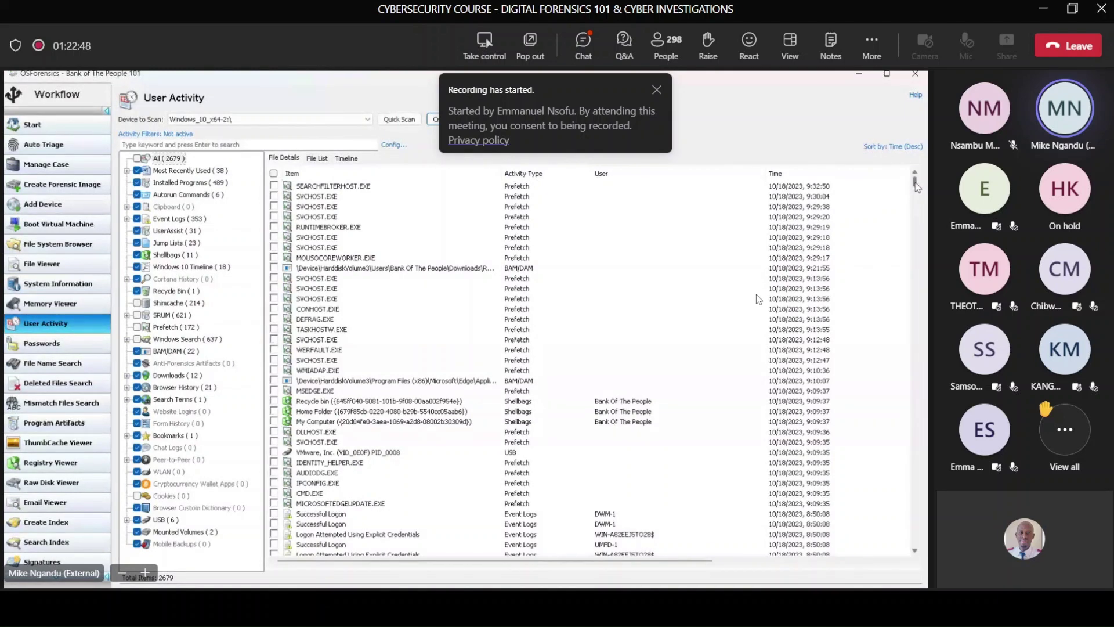
Step: Scroll the User Activity list down to the 8:36–8:38 entries, including the Windows Defender threat items
left_click(915, 552)
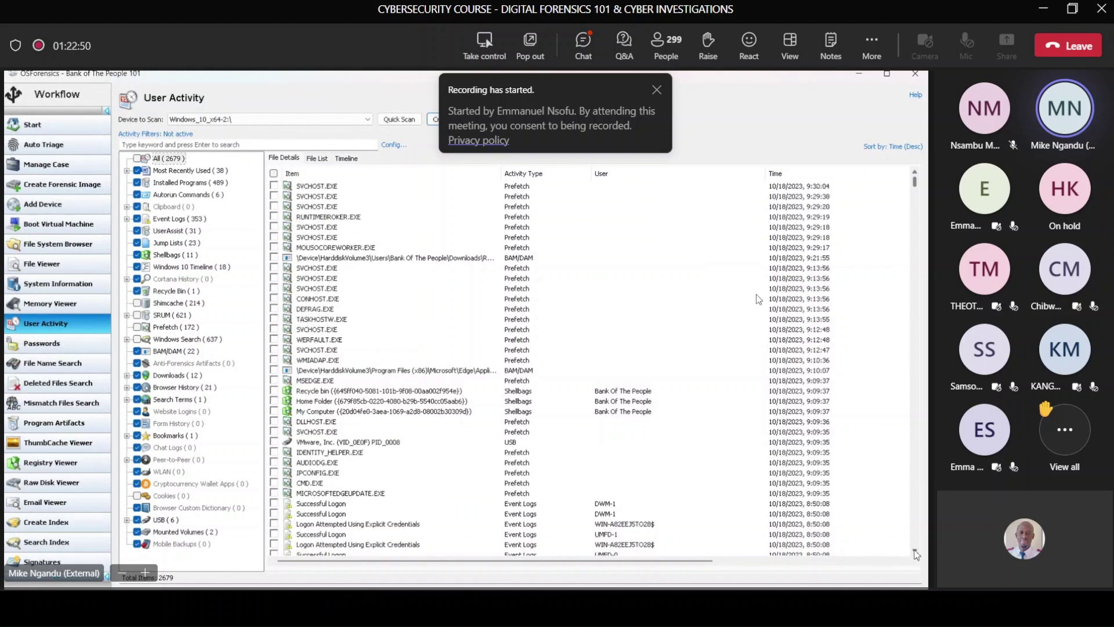
left_click(915, 552)
left_click(915, 552)
left_click(915, 553)
left_click(915, 552)
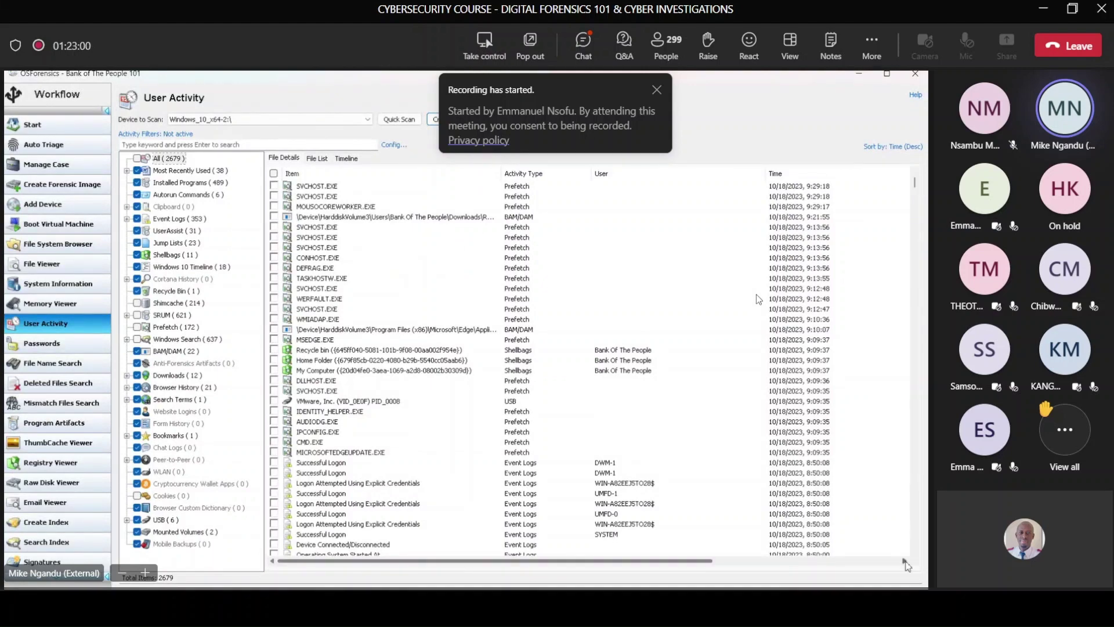
left_click(917, 188)
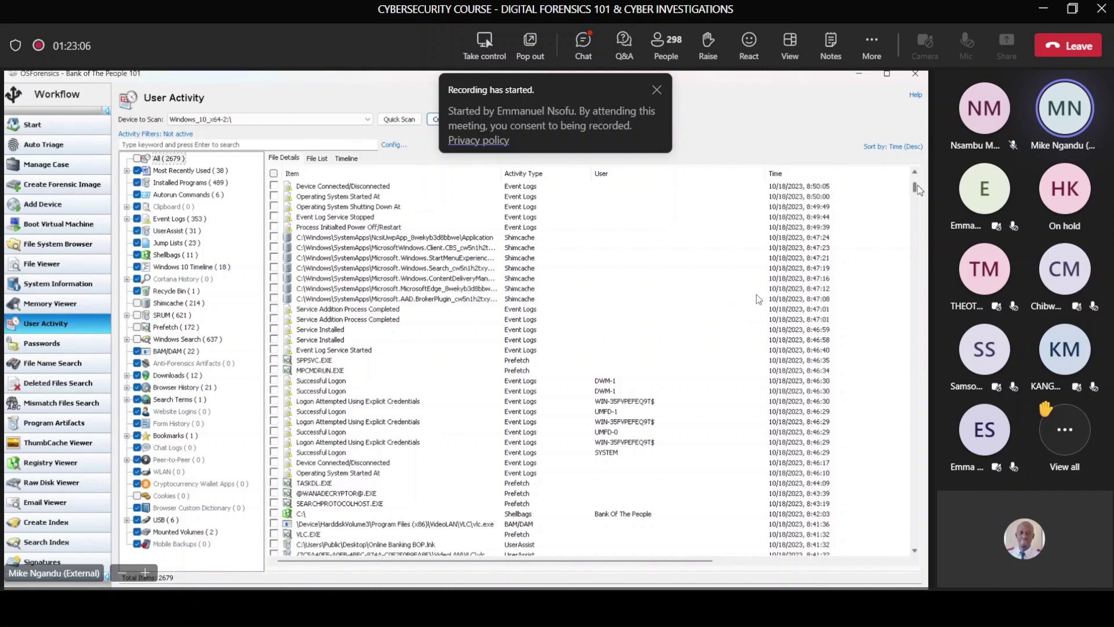
scroll(918, 190, "up", 1)
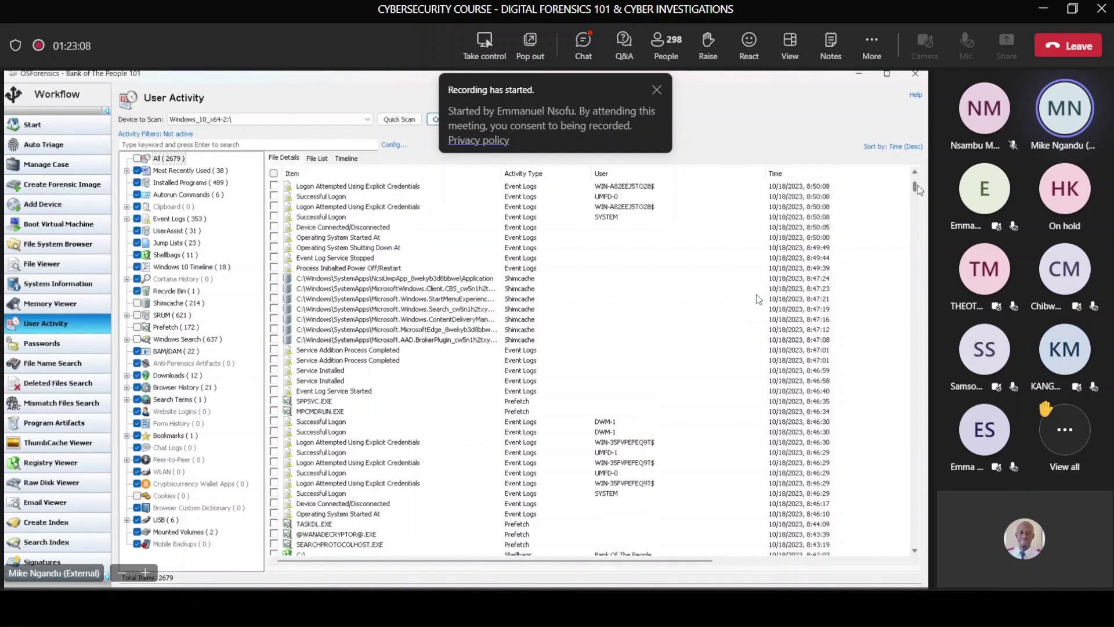
scroll(919, 190, "down", 6)
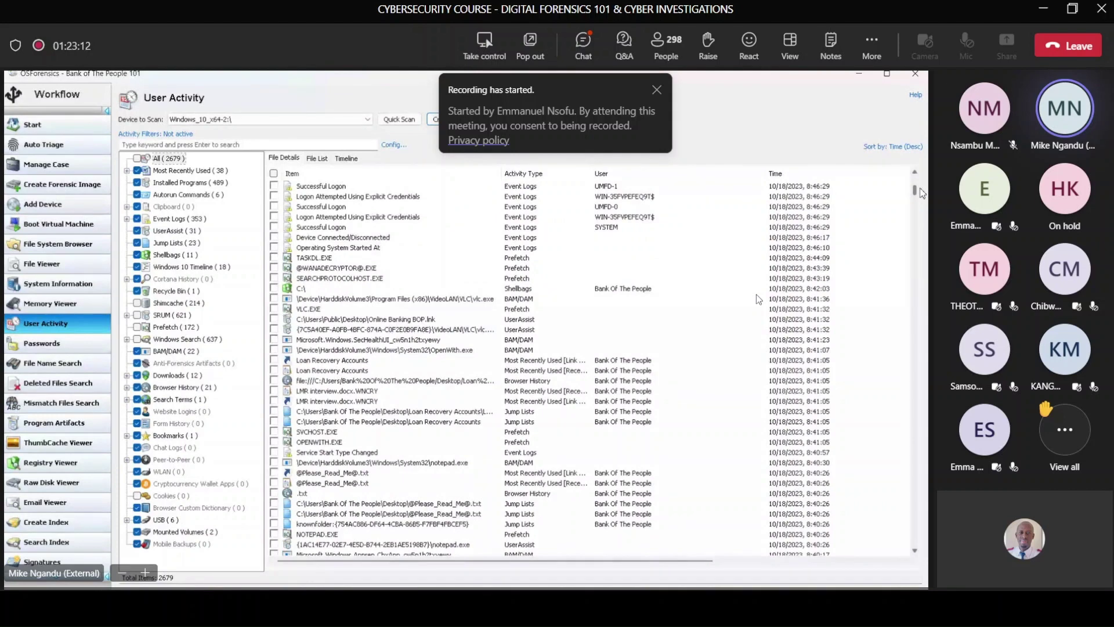
scroll(921, 193, "down", 6)
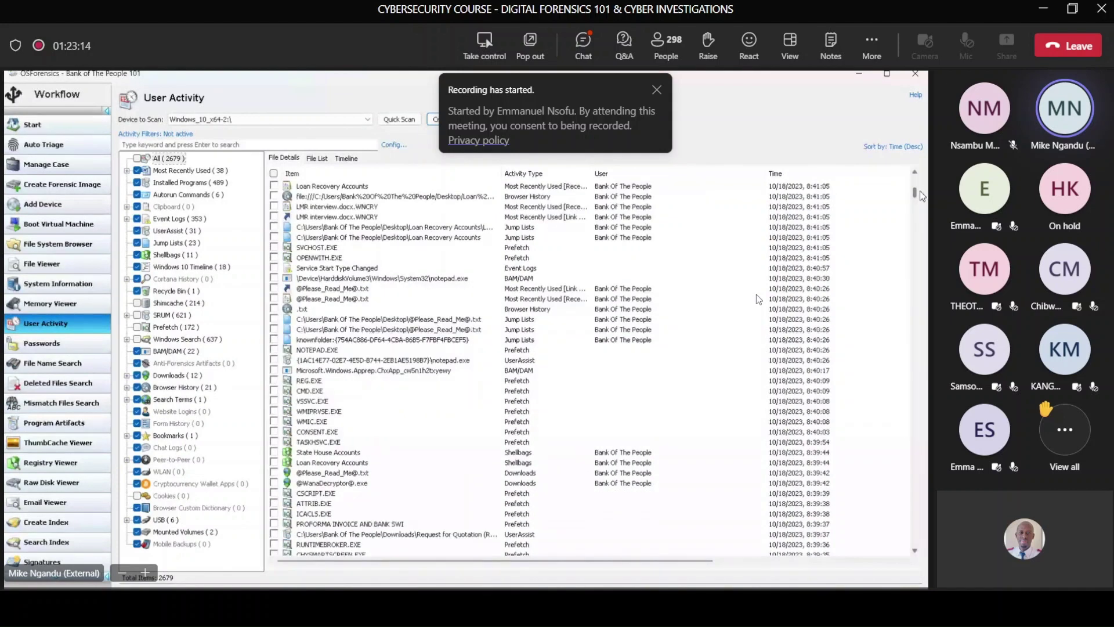
scroll(923, 197, "down", 10)
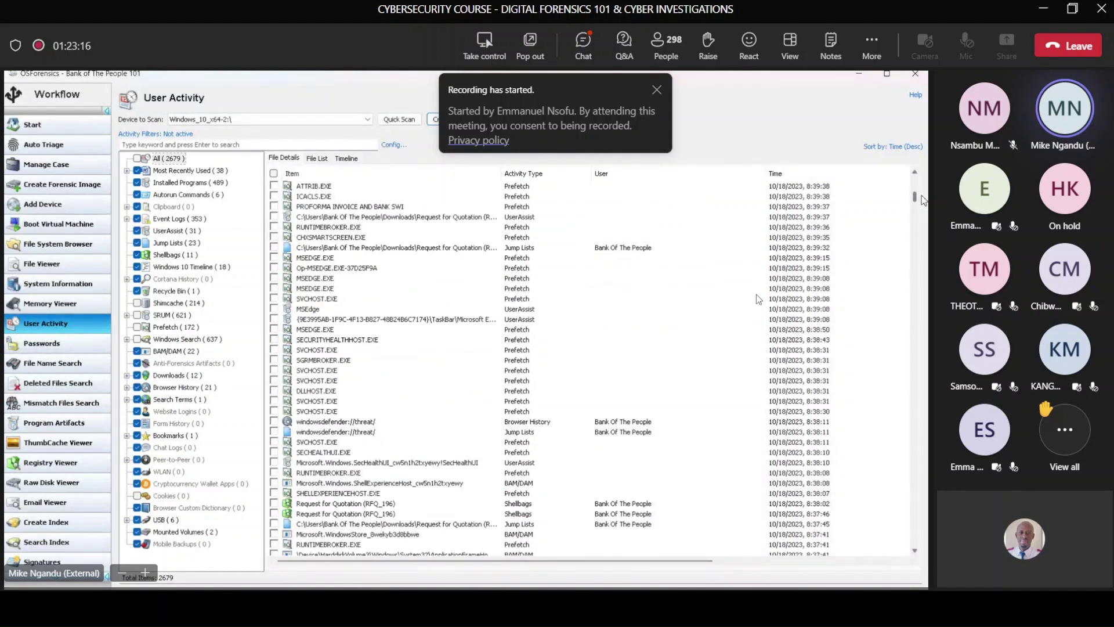
scroll(924, 201, "down", 13)
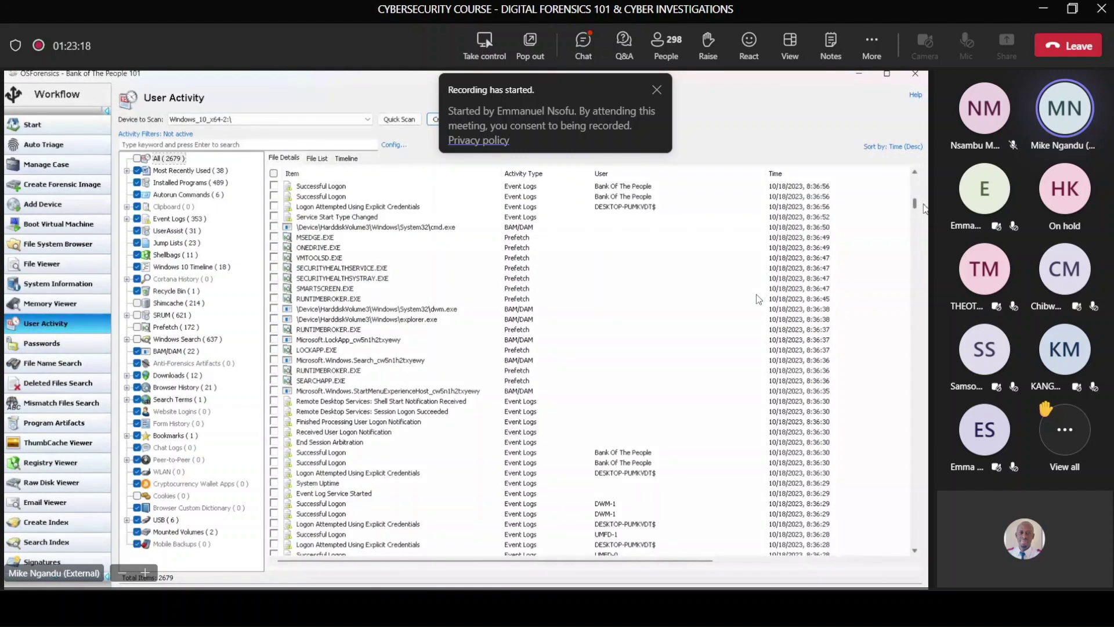
scroll(923, 209, "down", 20)
scroll(758, 299, "down", 10)
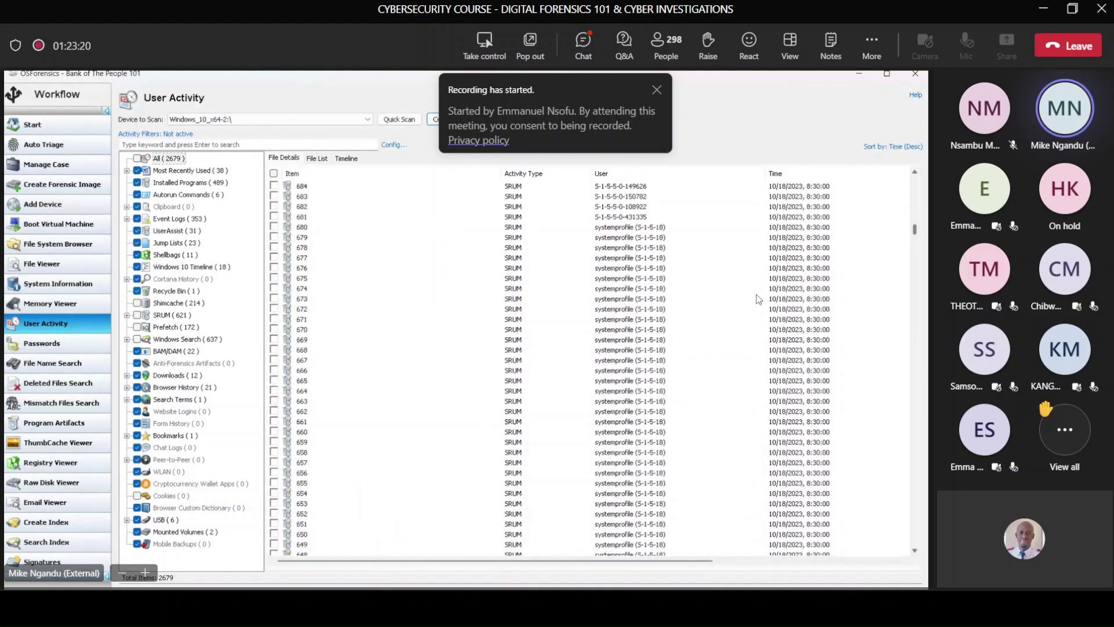
scroll(757, 299, "up", 15)
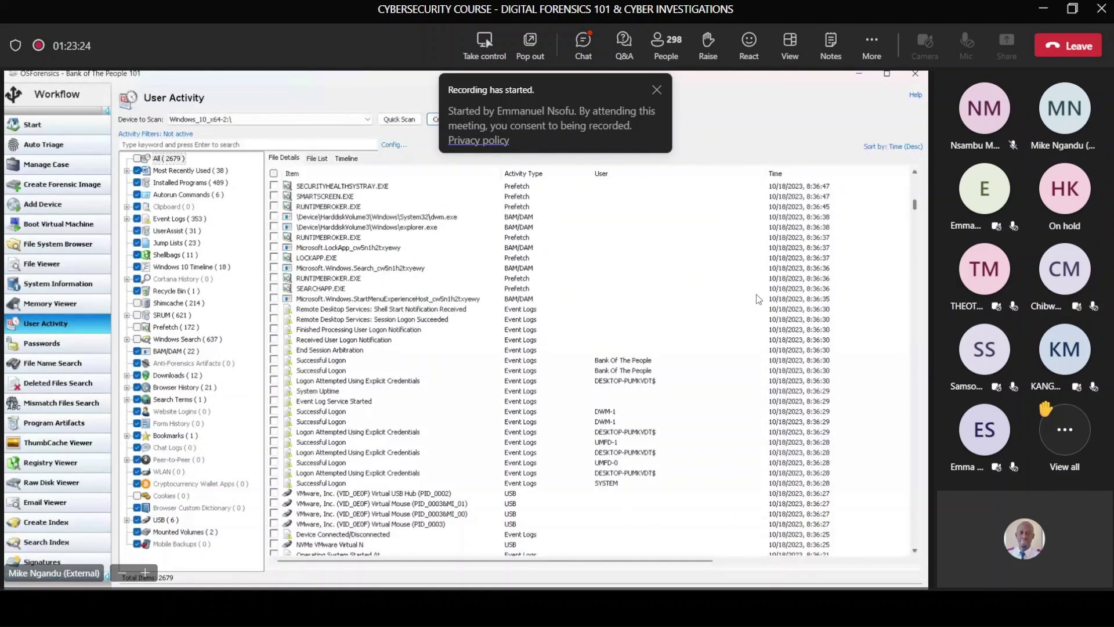
scroll(757, 299, "up", 10)
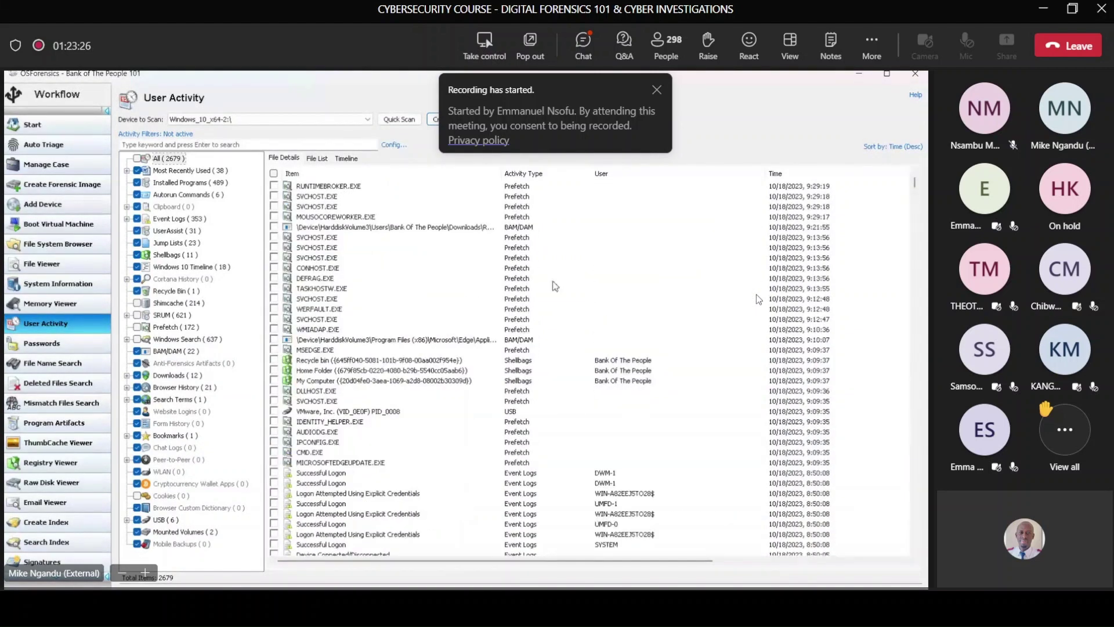
scroll(757, 298, "down", 2)
scroll(757, 299, "down", 3)
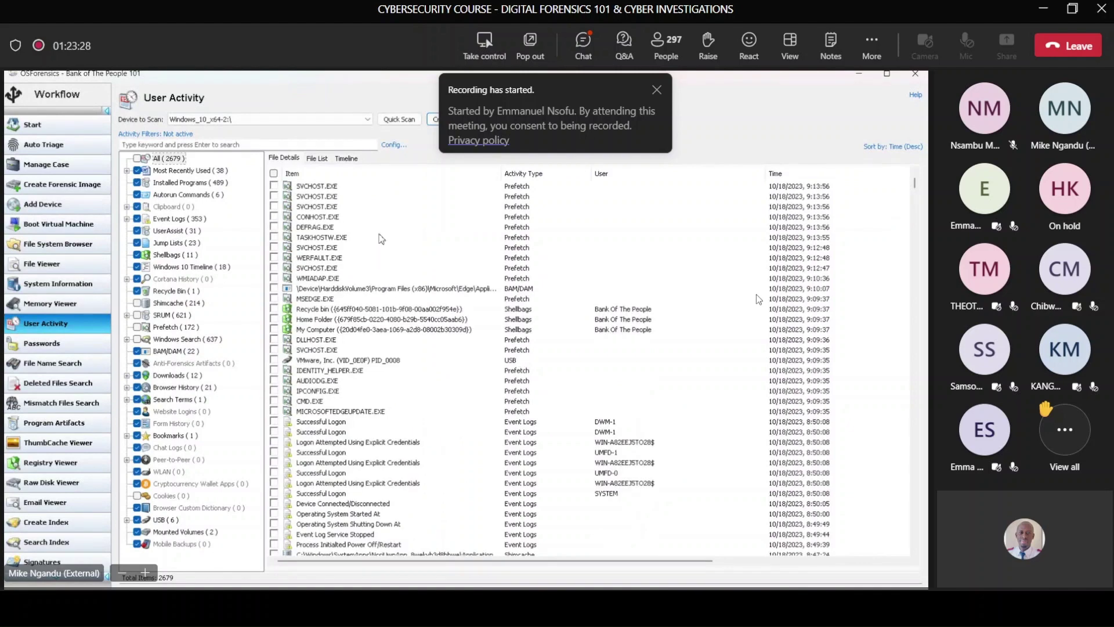
scroll(757, 299, "down", 6)
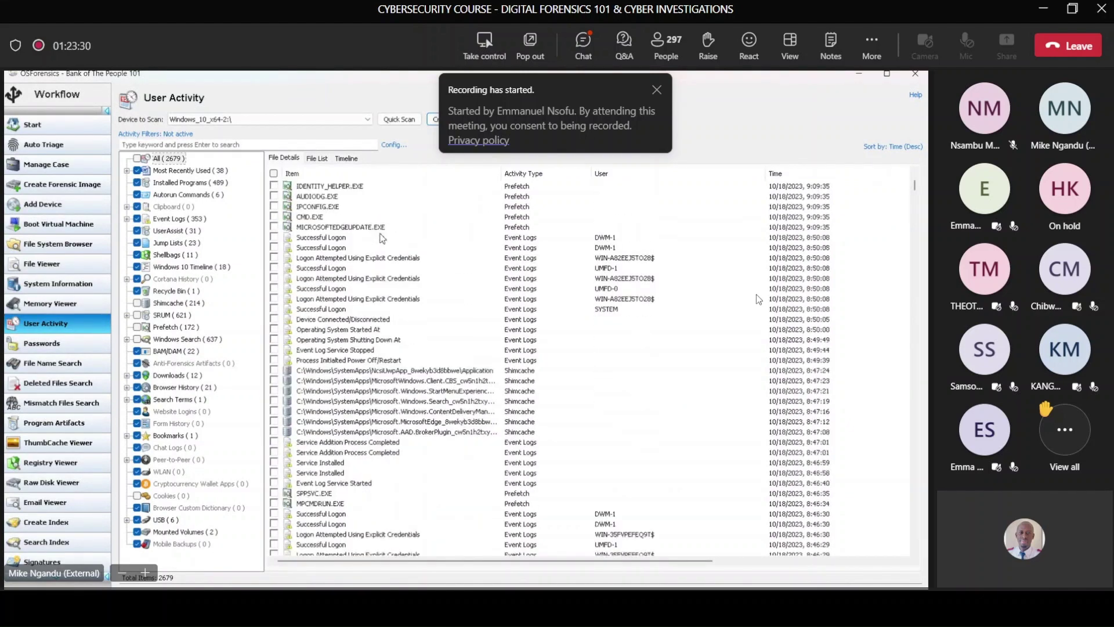
scroll(757, 299, "down", 5)
scroll(758, 299, "down", 4)
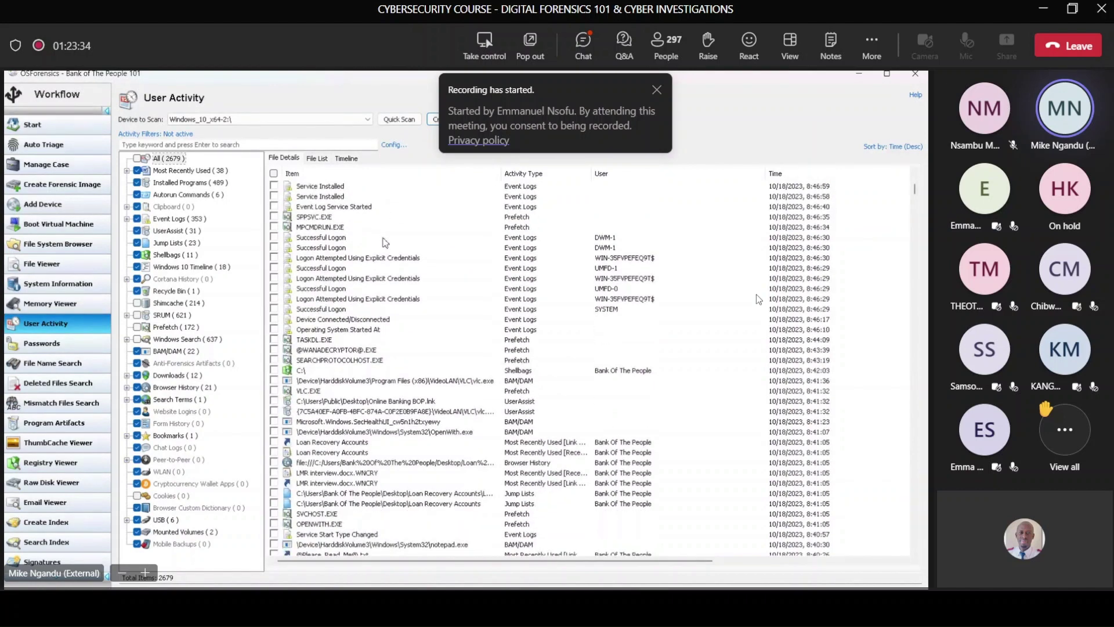
scroll(757, 299, "down", 3)
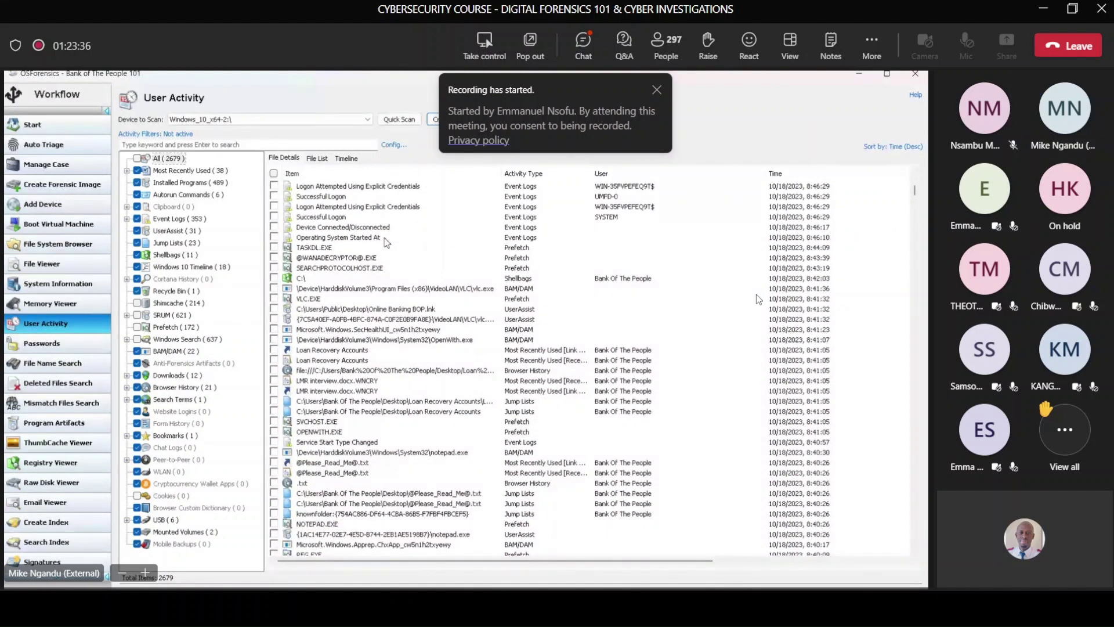
scroll(757, 298, "down", 5)
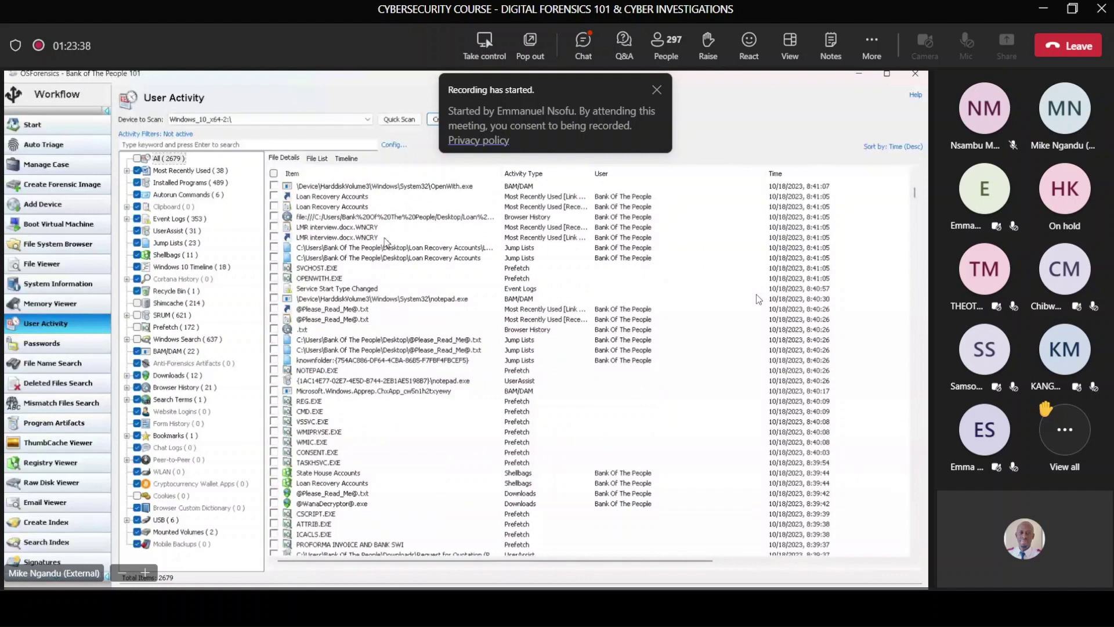
scroll(758, 299, "down", 2)
scroll(757, 299, "down", 9)
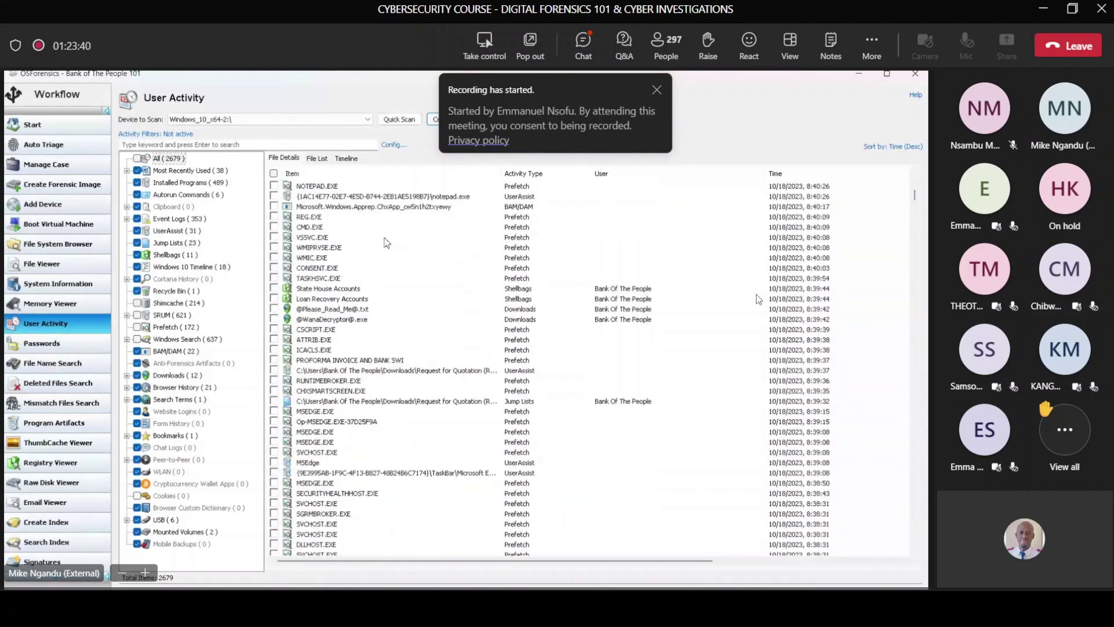
scroll(757, 298, "down", 4)
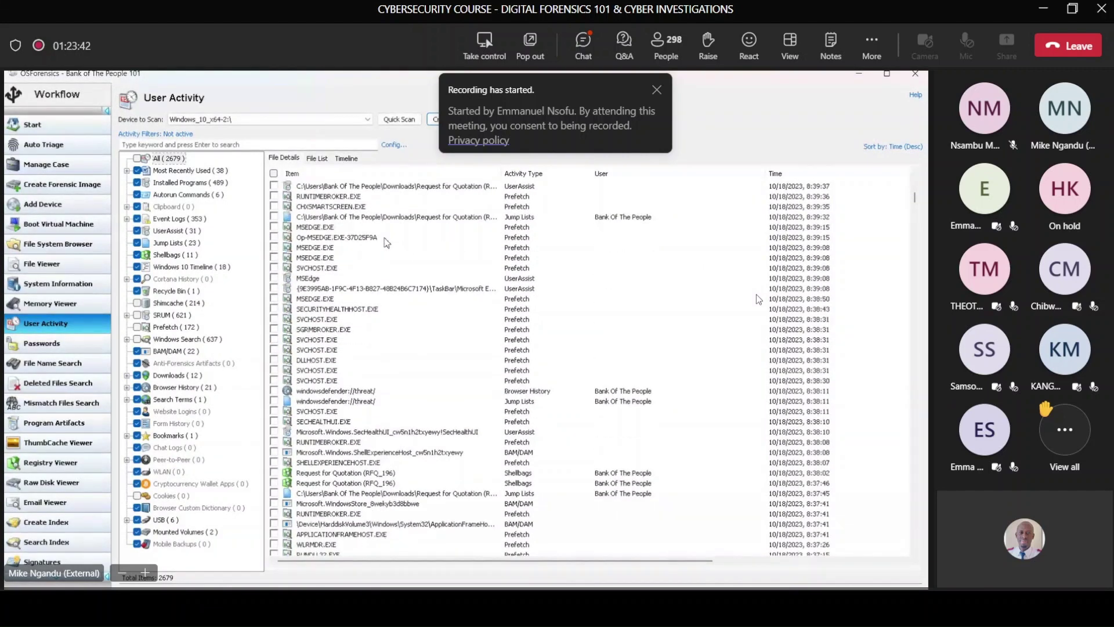
scroll(757, 299, "down", 1)
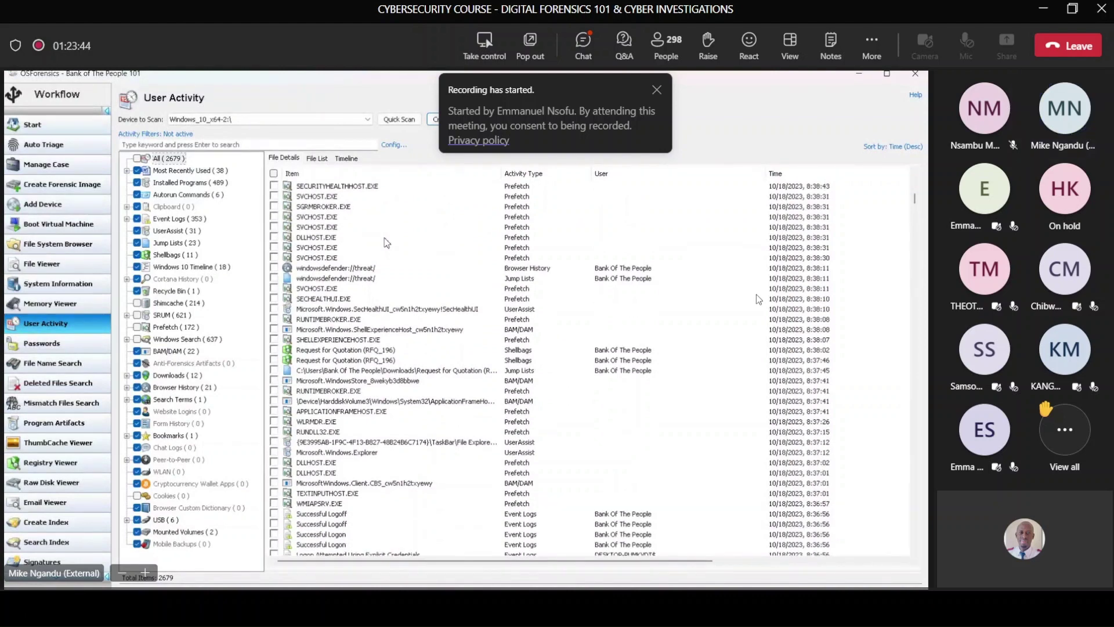
scroll(757, 299, "down", 1)
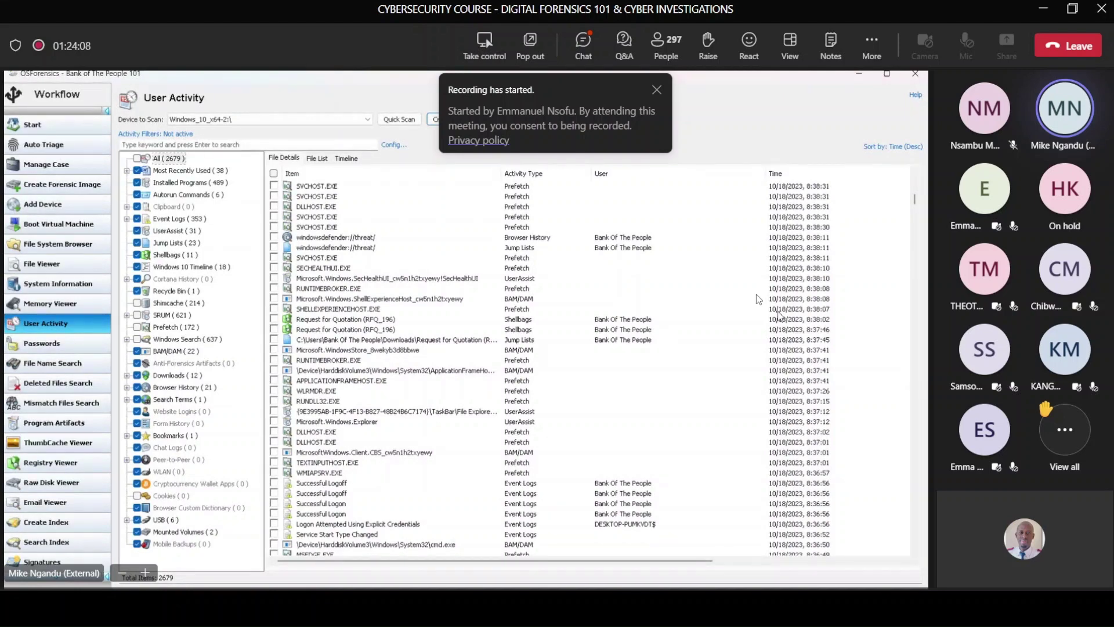
Step: Select the Microsoft.WindowsStore BAM/DAM entry in the User Activity list
left_click(808, 350)
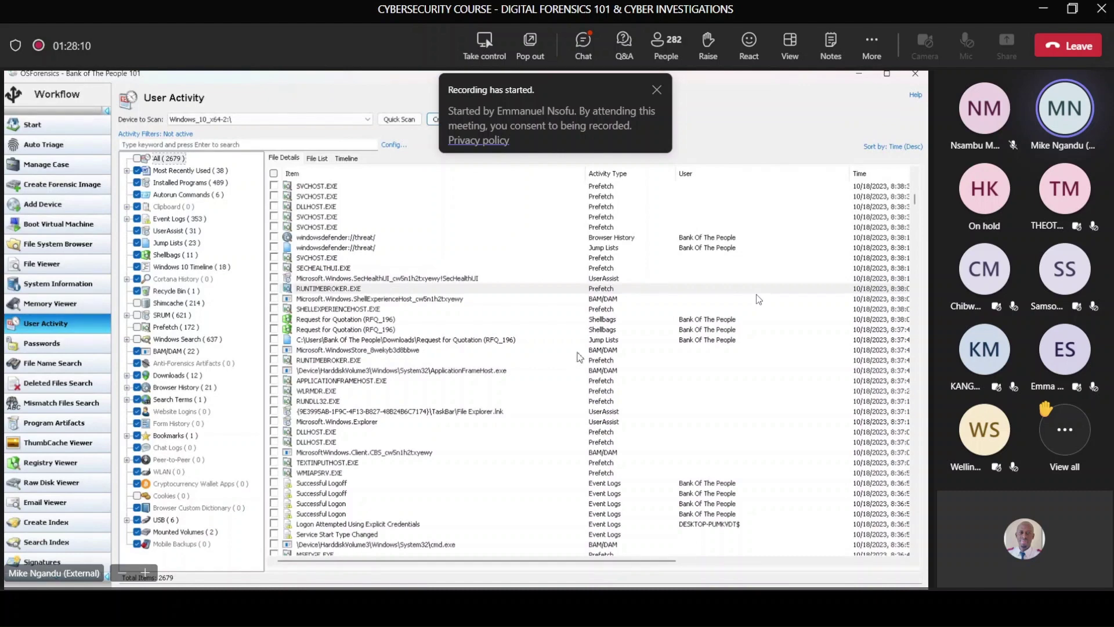
left_click(883, 343)
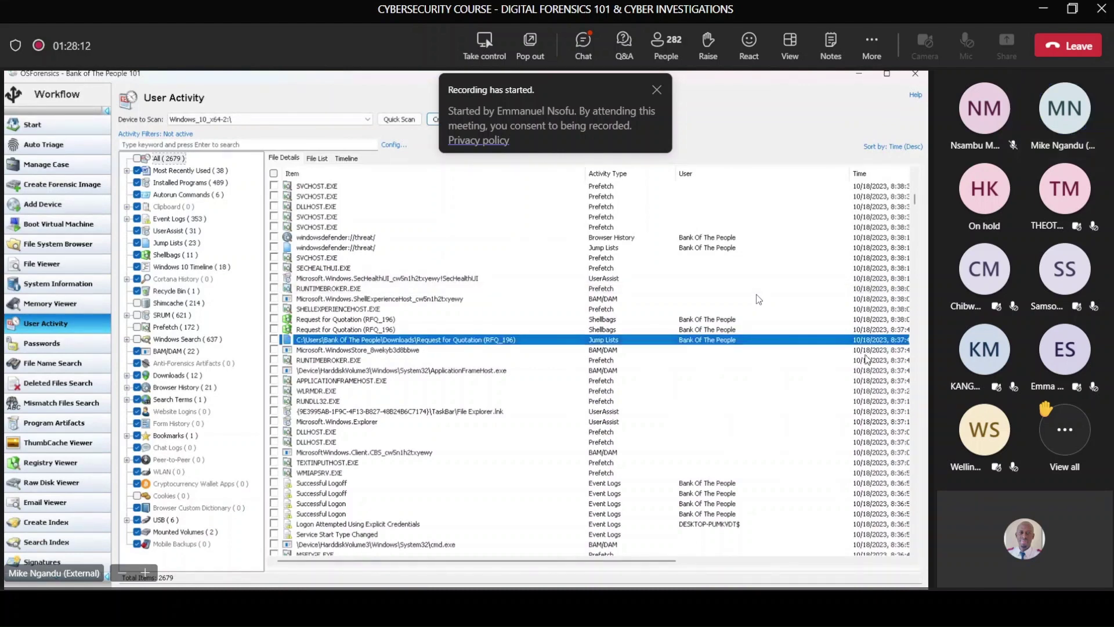
left_click(867, 360)
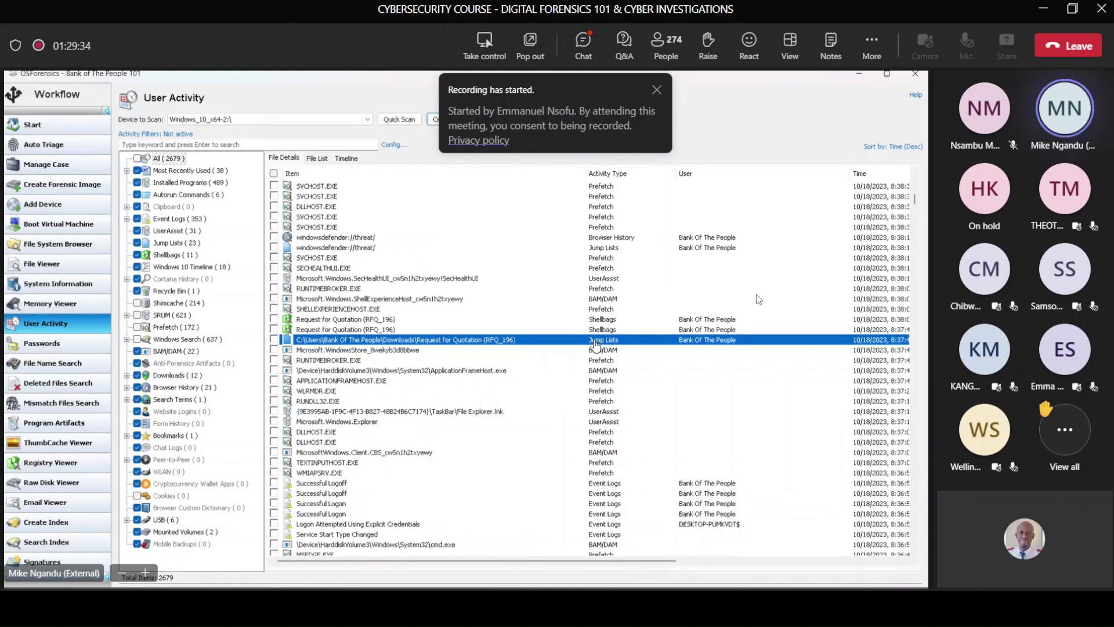
left_click(622, 331)
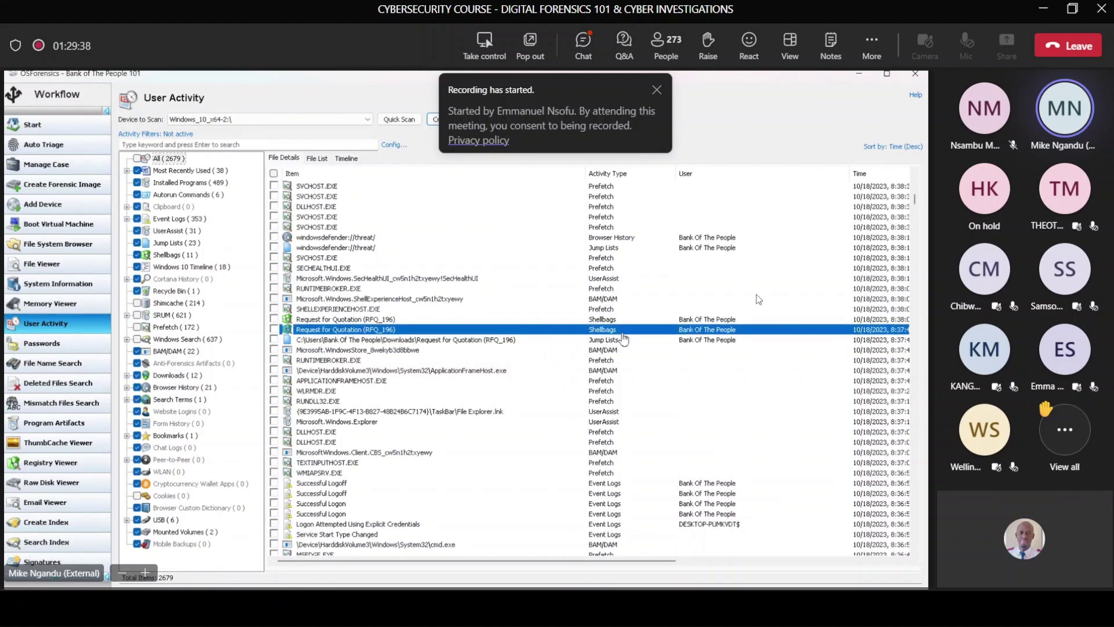
left_click(622, 320)
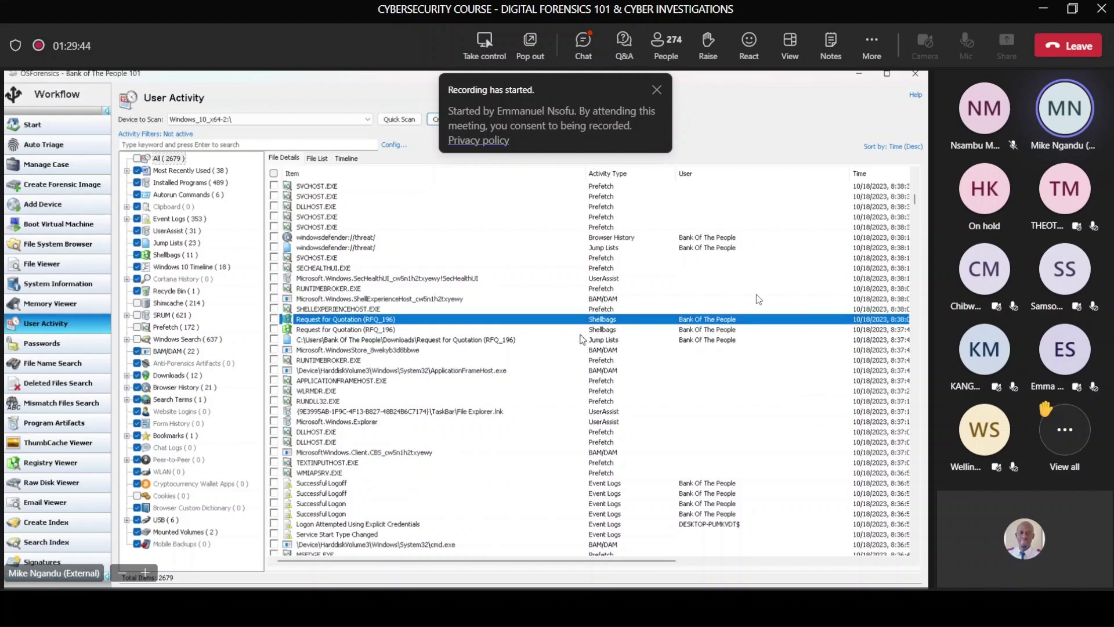
left_click(331, 250)
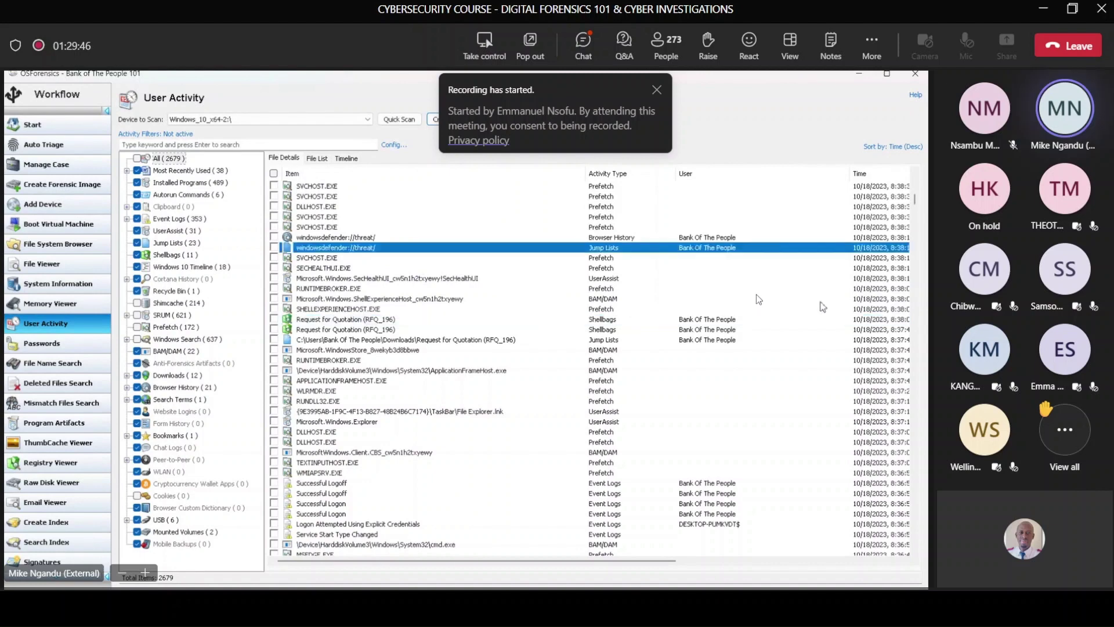
left_click(383, 237)
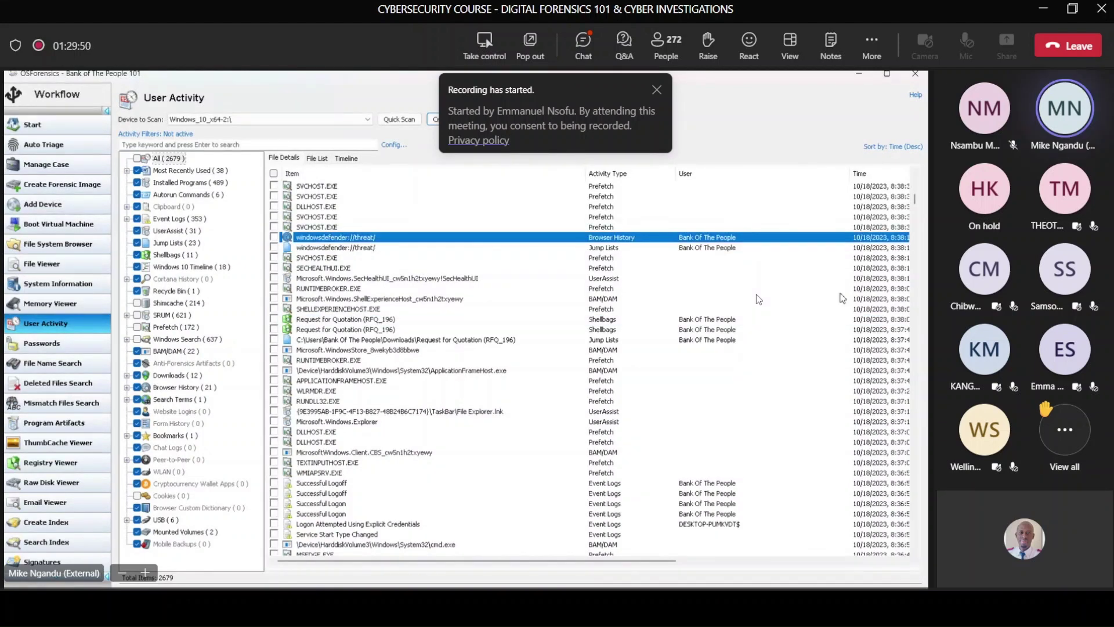
scroll(824, 302, "up", 2)
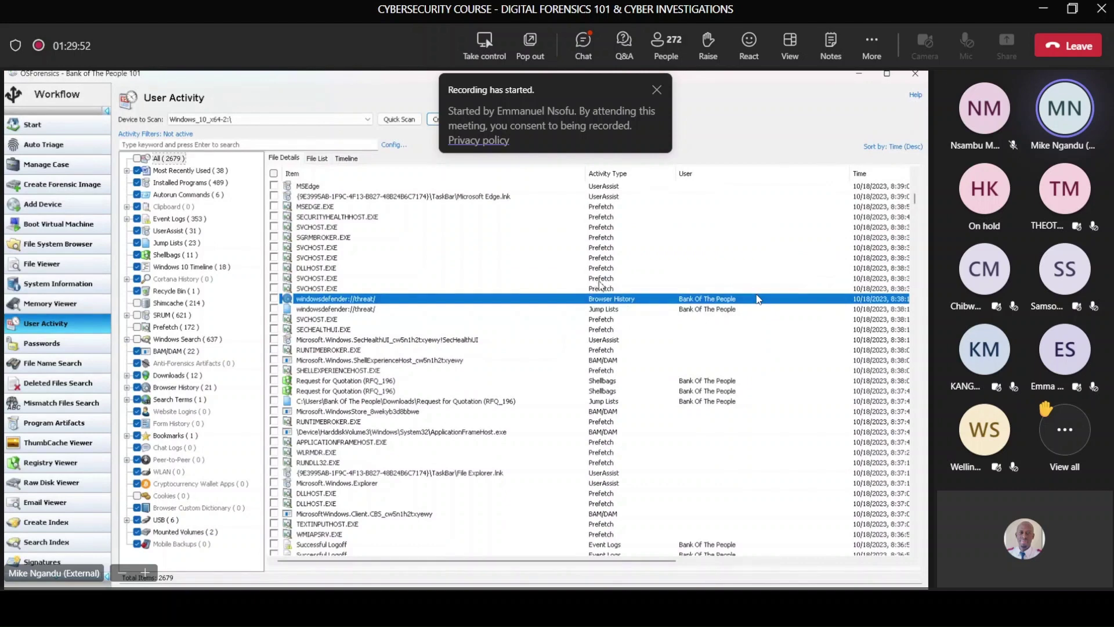
scroll(601, 281, "up", 2)
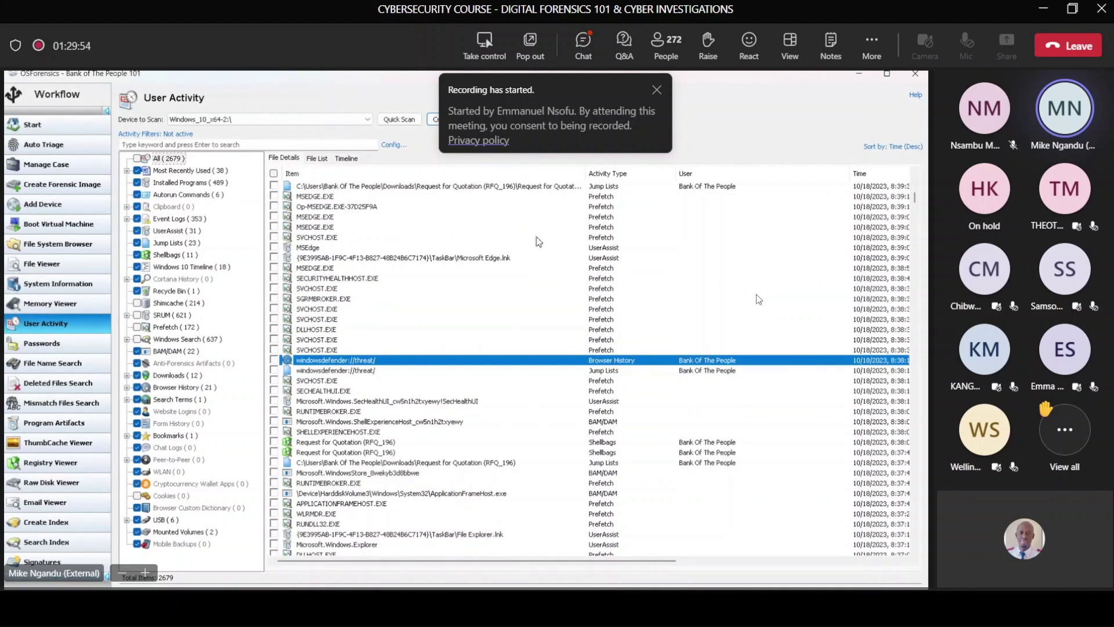
scroll(488, 256, "up", 2)
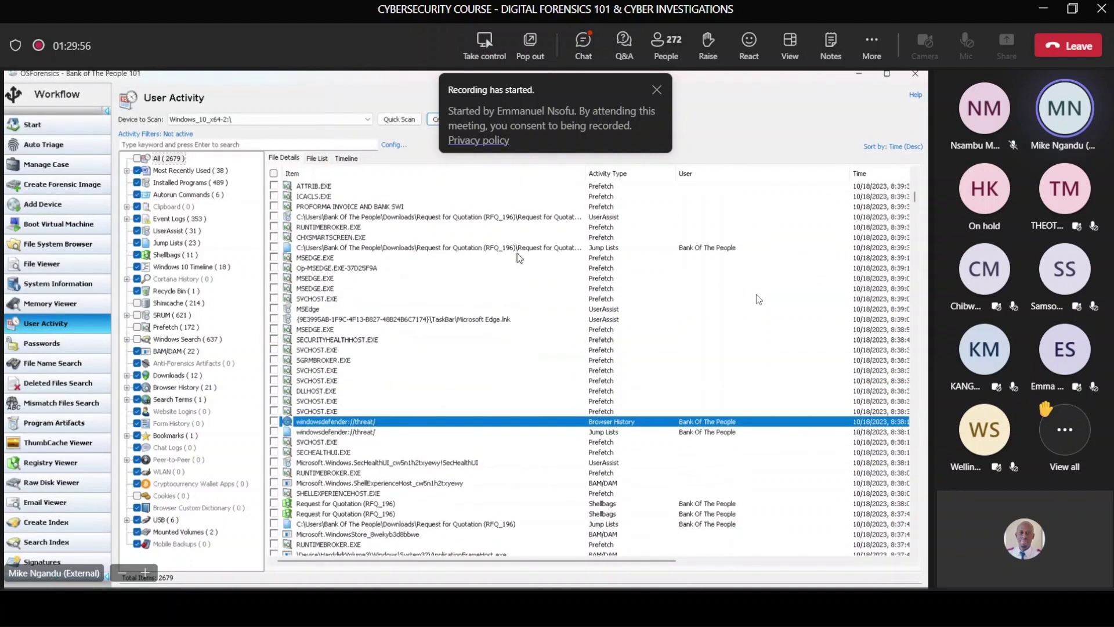
left_click(535, 253)
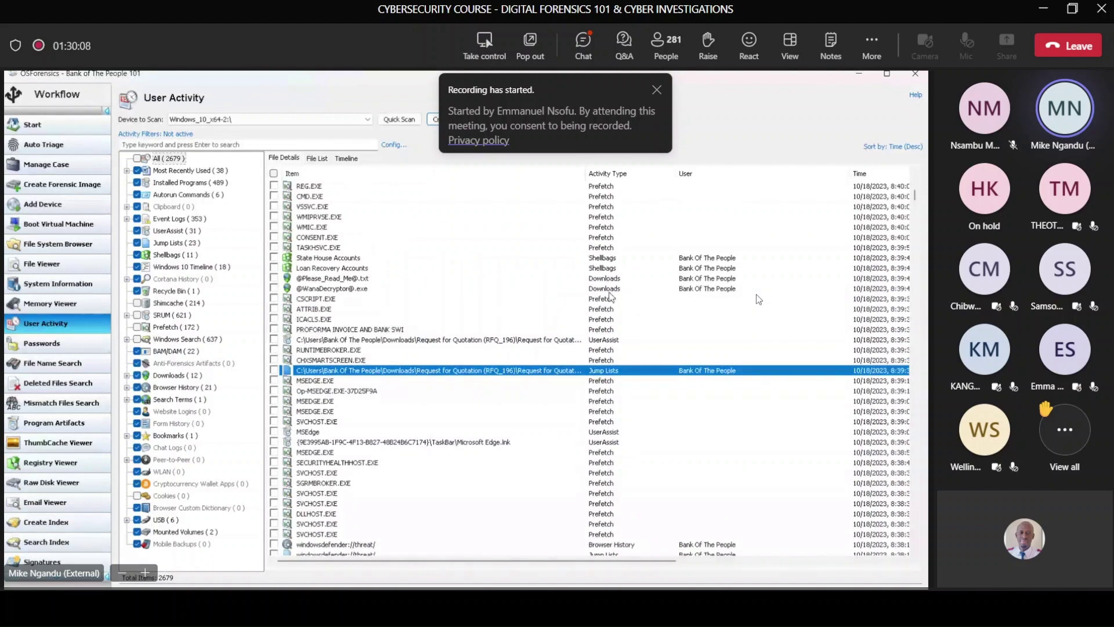
left_click(610, 292)
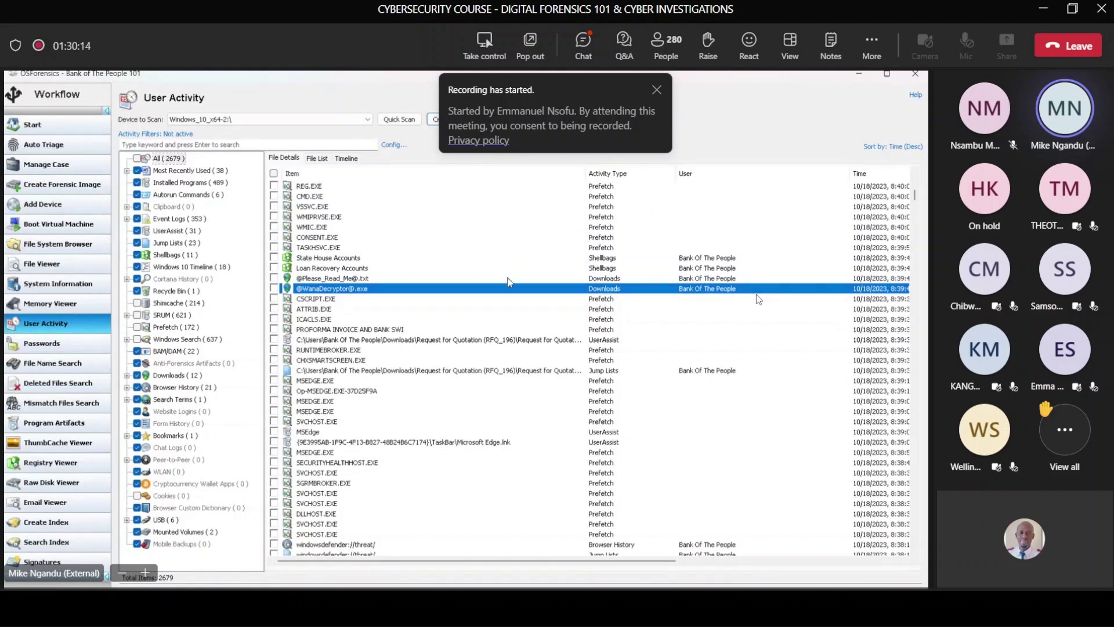
scroll(508, 273, "up", 4)
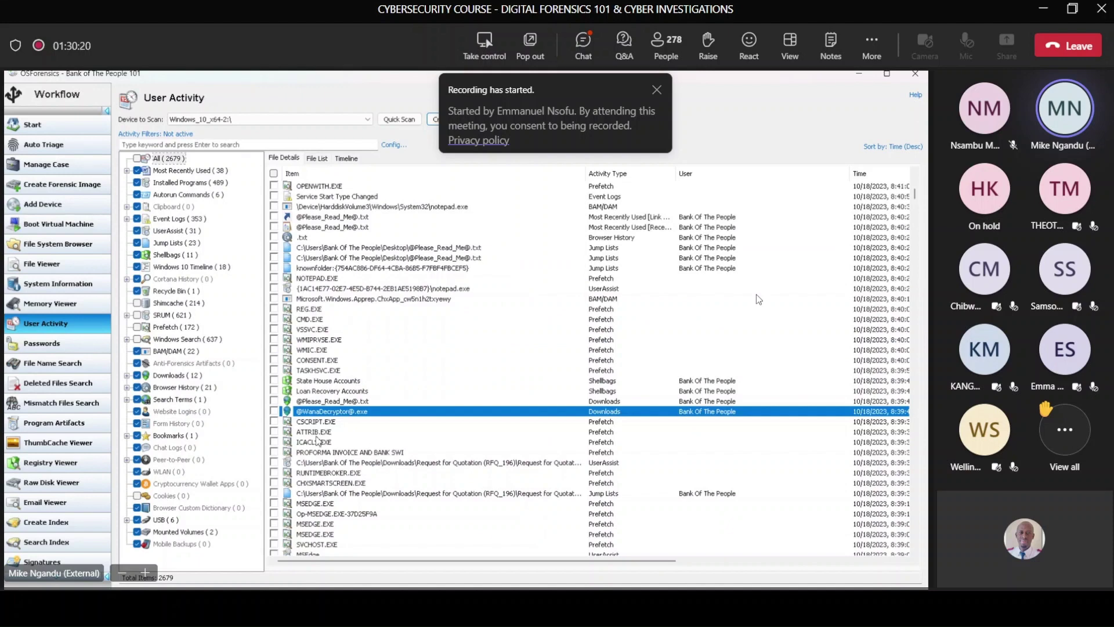
scroll(487, 427, "down", 6)
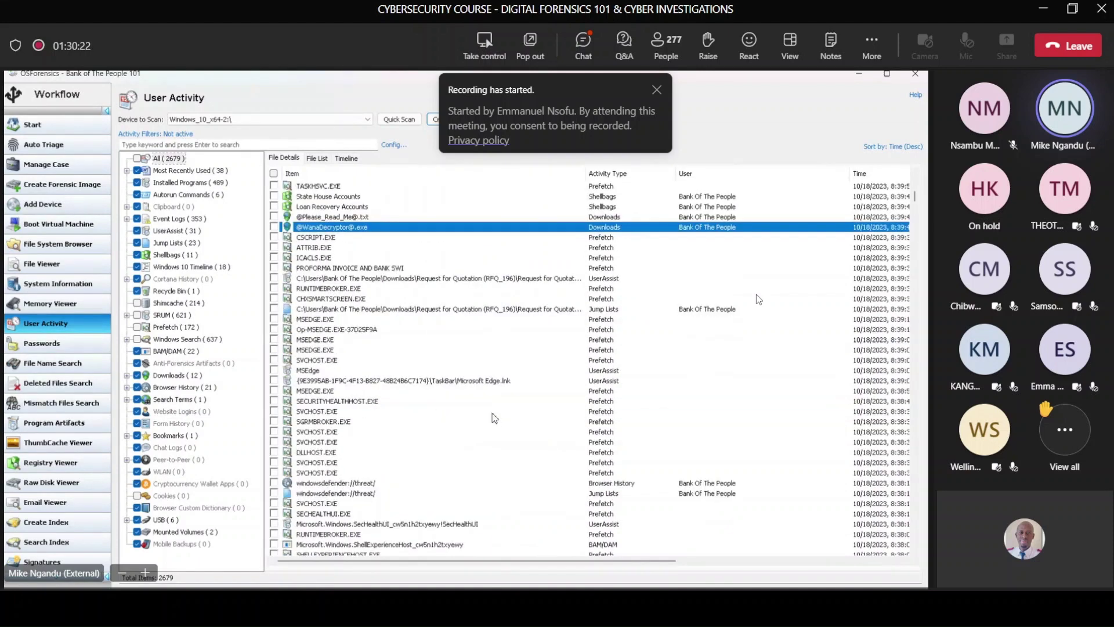
scroll(494, 418, "down", 14)
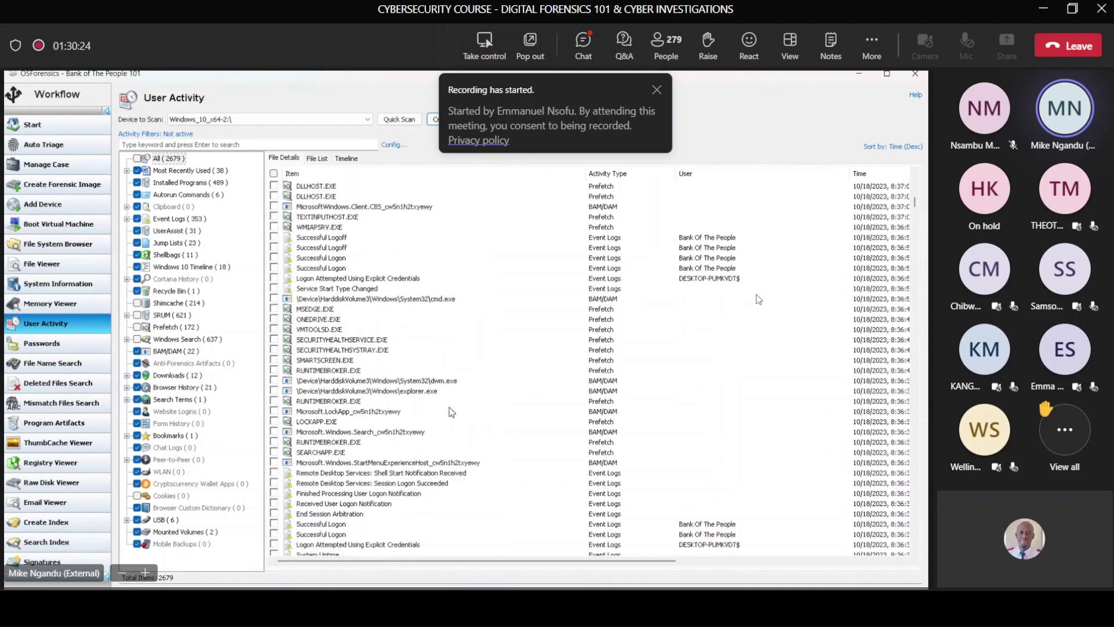
scroll(452, 412, "up", 14)
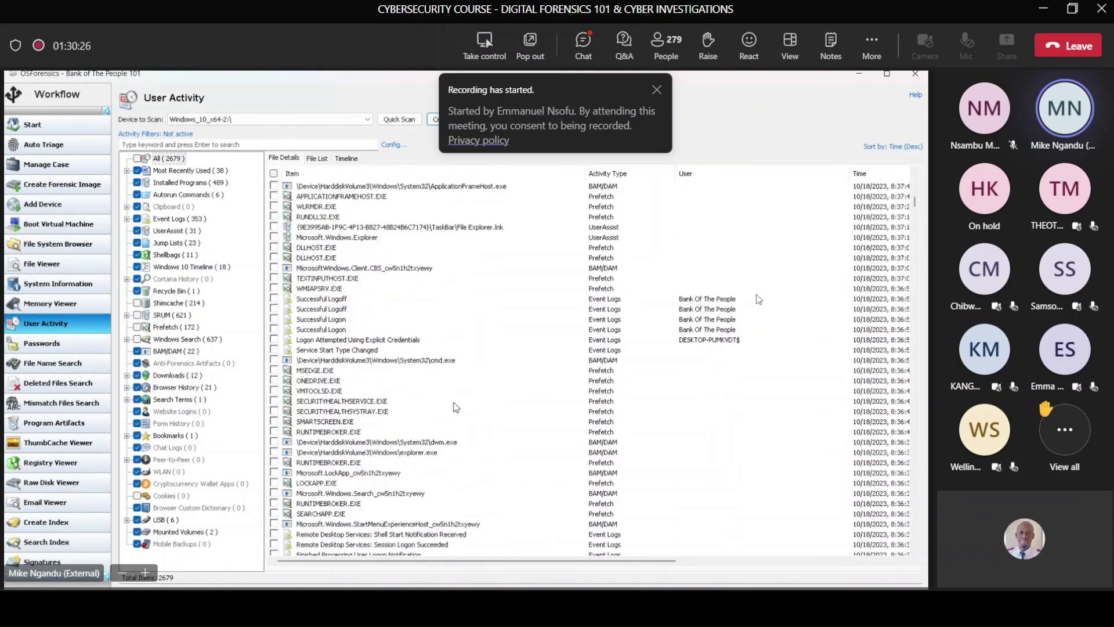
scroll(455, 406, "up", 15)
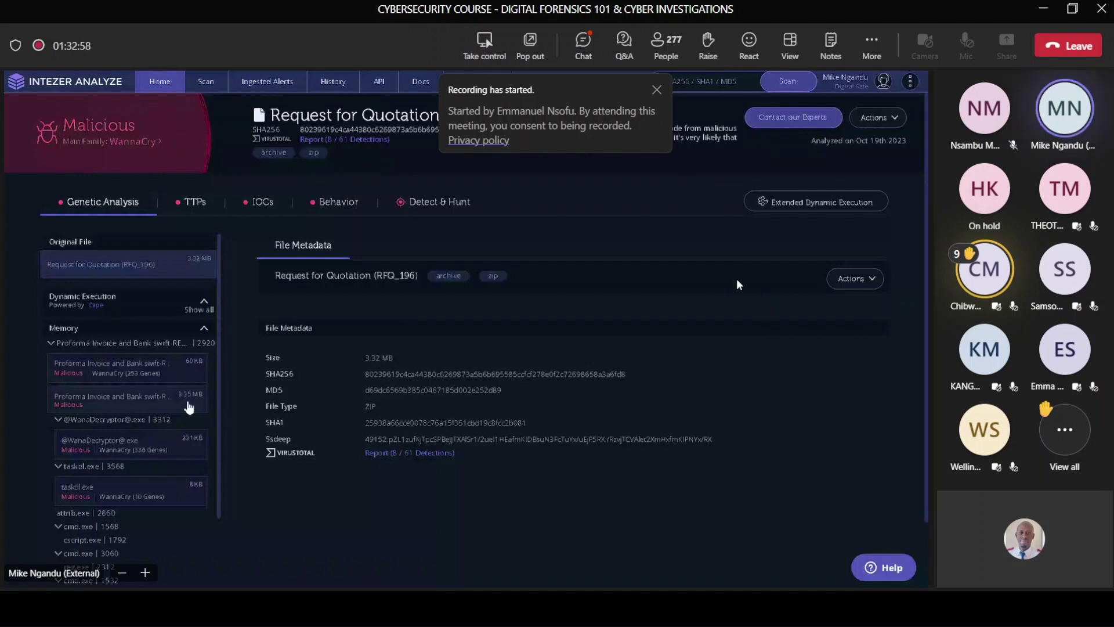
Step: Post a message calling the presenter's demo amazing in the meeting chat, then send an applause reaction
left_click(583, 52)
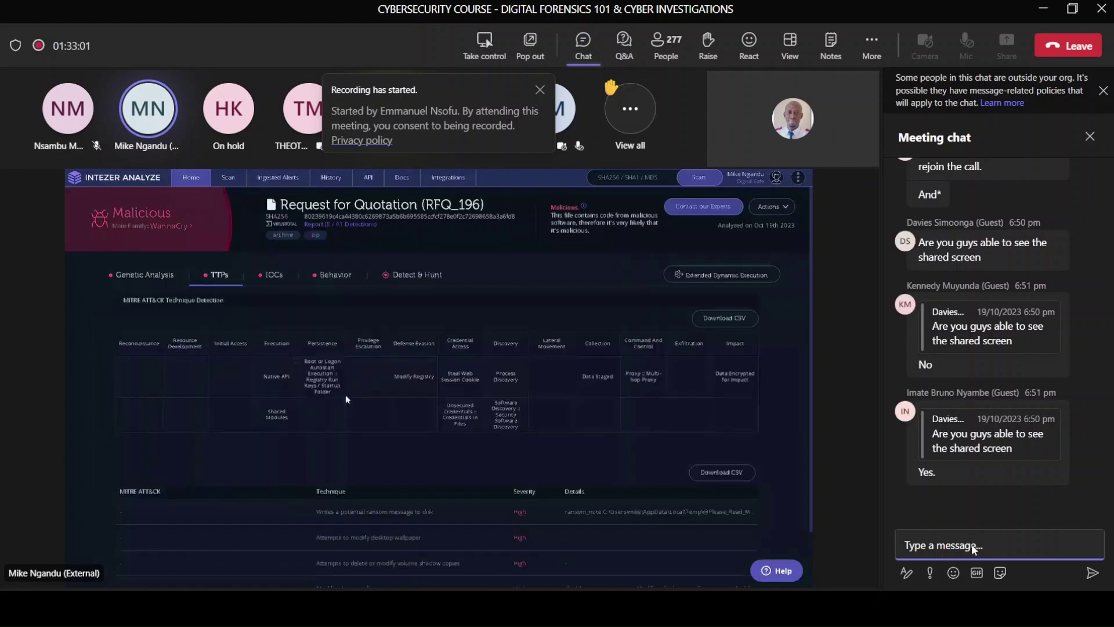
type("Th")
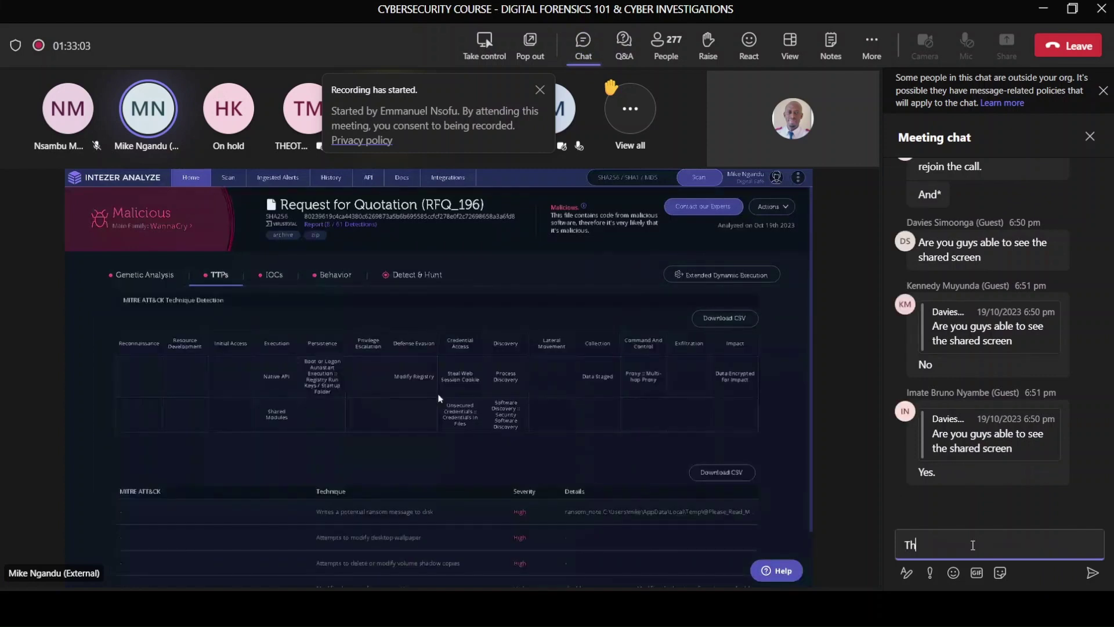
type("is is")
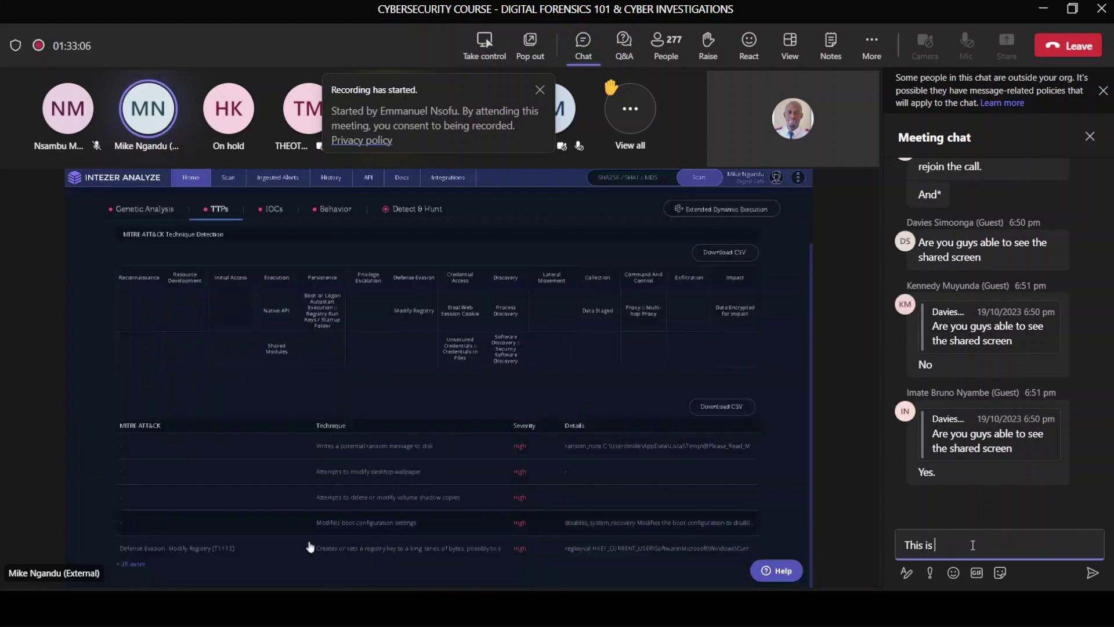
type(" AMAZING ")
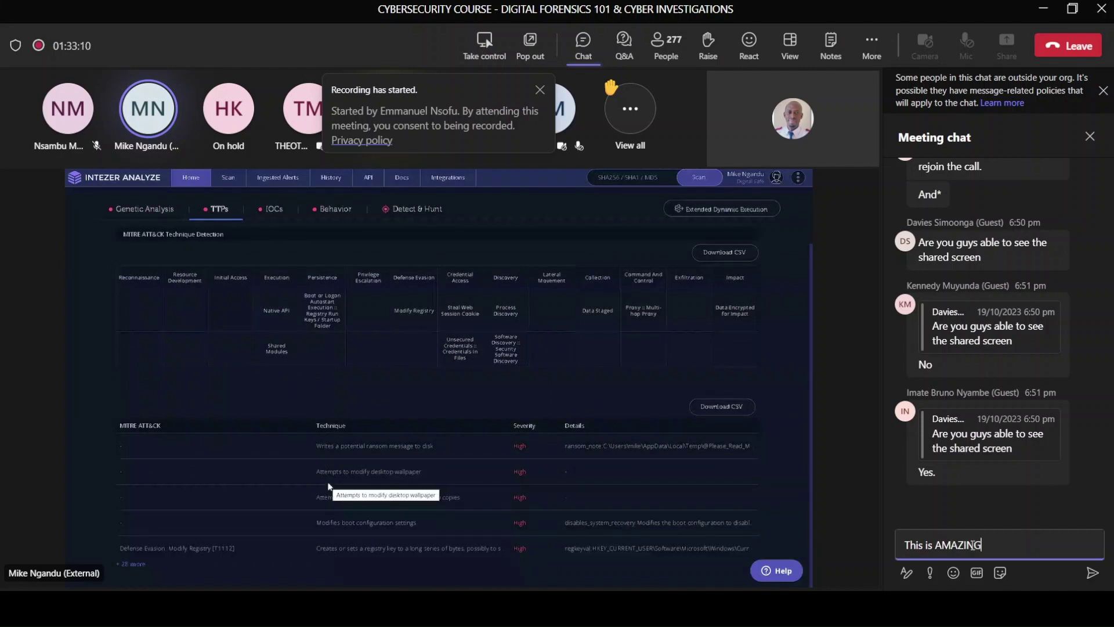
type("Mr. Ngandu")
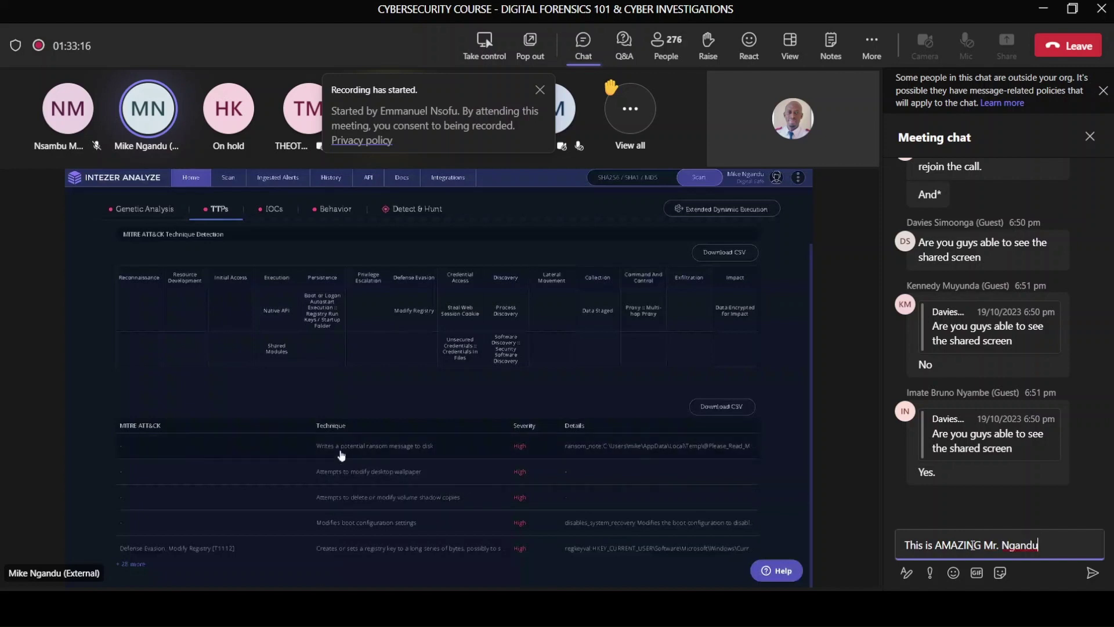
type("! Excelent")
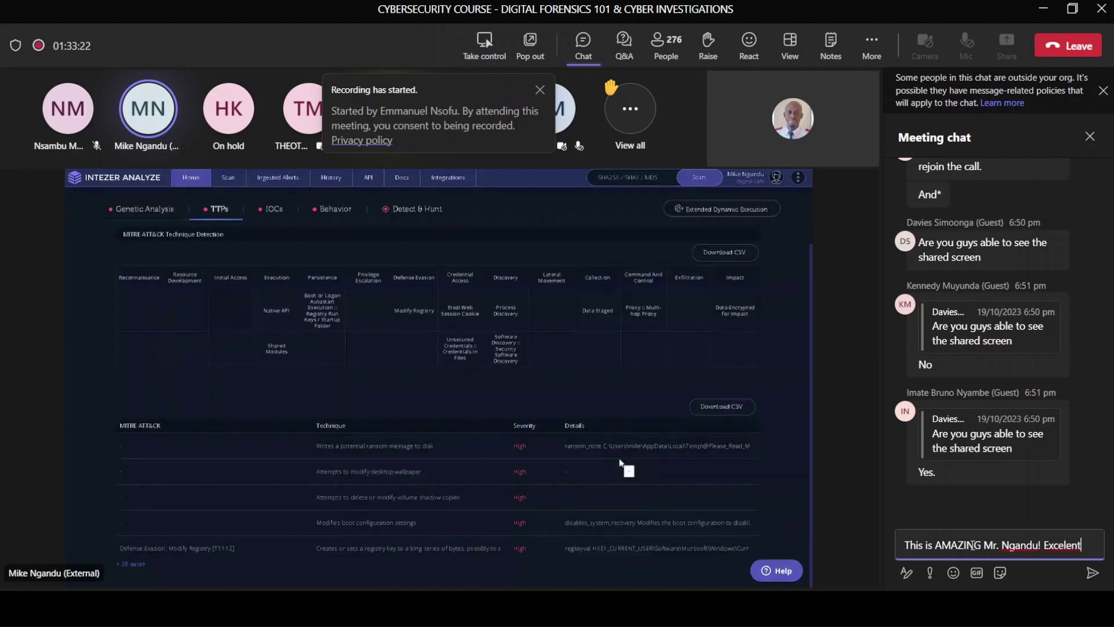
type("!")
key("Return")
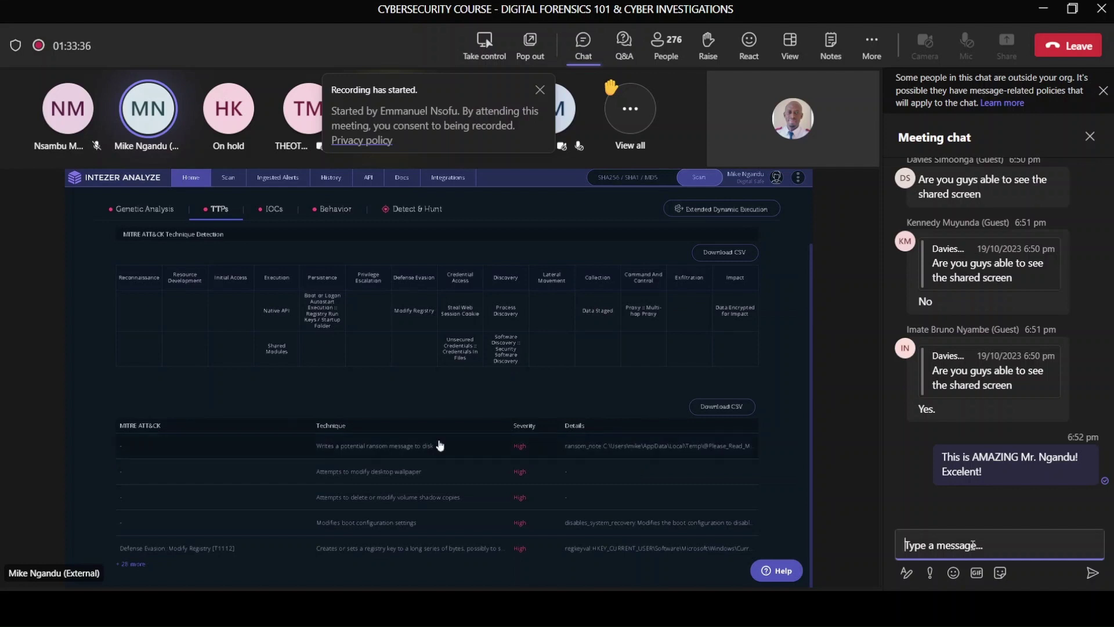
left_click(754, 54)
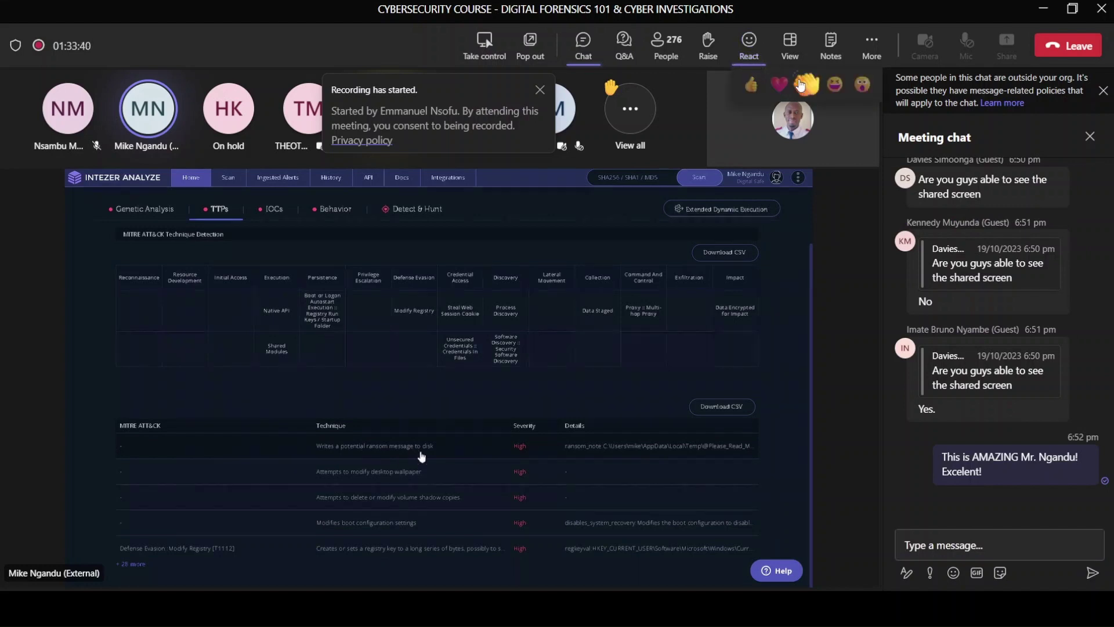
left_click(806, 86)
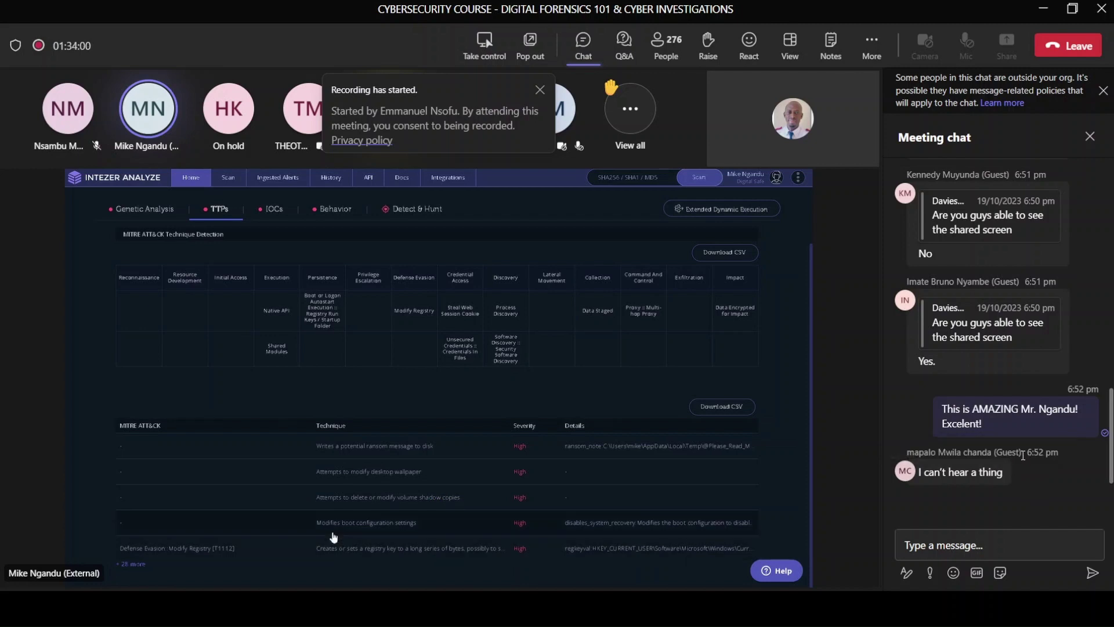
Step: Reply to the 'I can't hear a thing' message with 'Contact me for a slides after this session'
mouse_move(1009, 470)
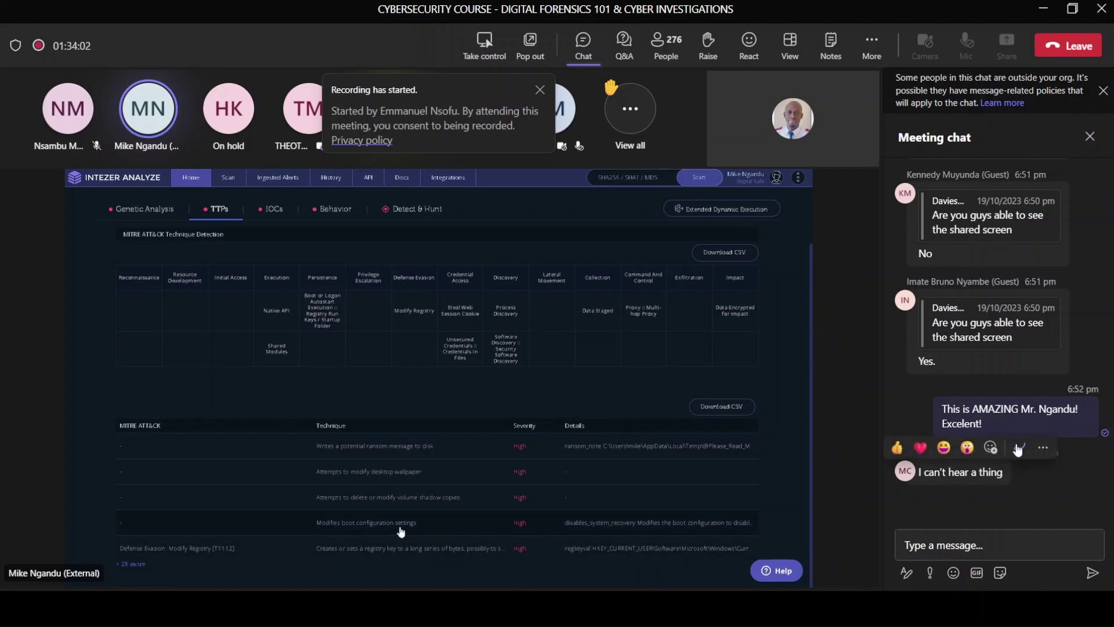
left_click(1019, 449)
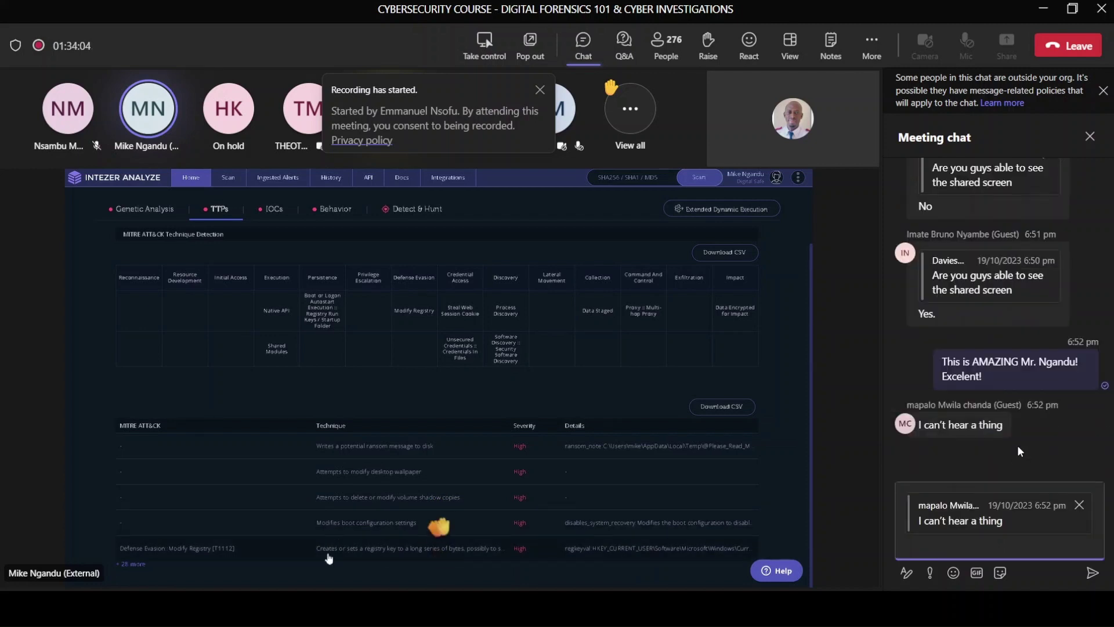
type("Cn")
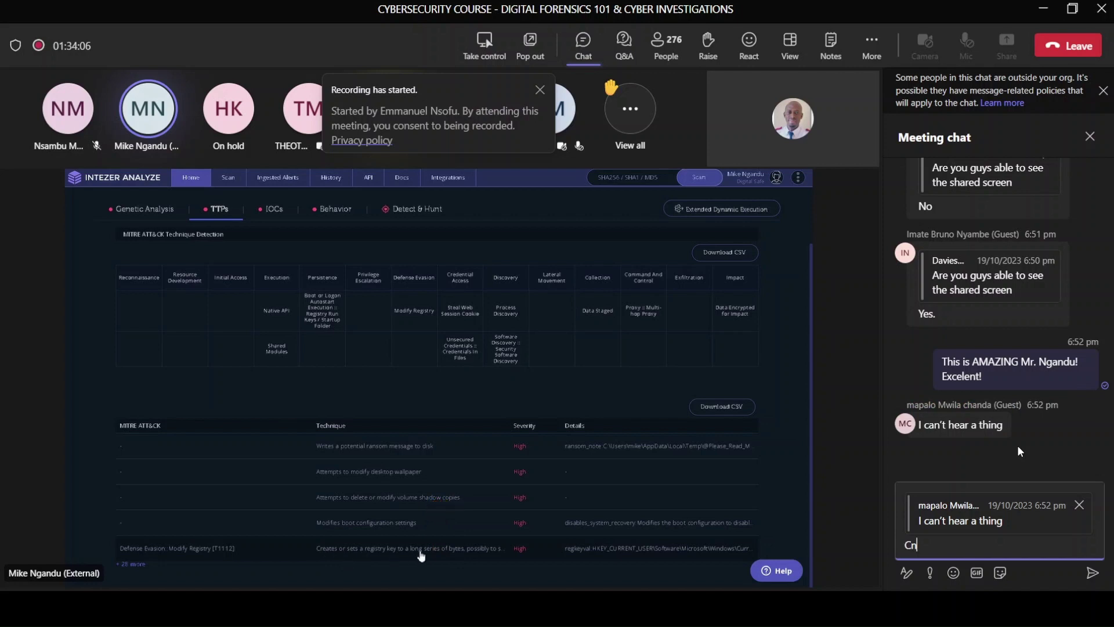
type("tact me f")
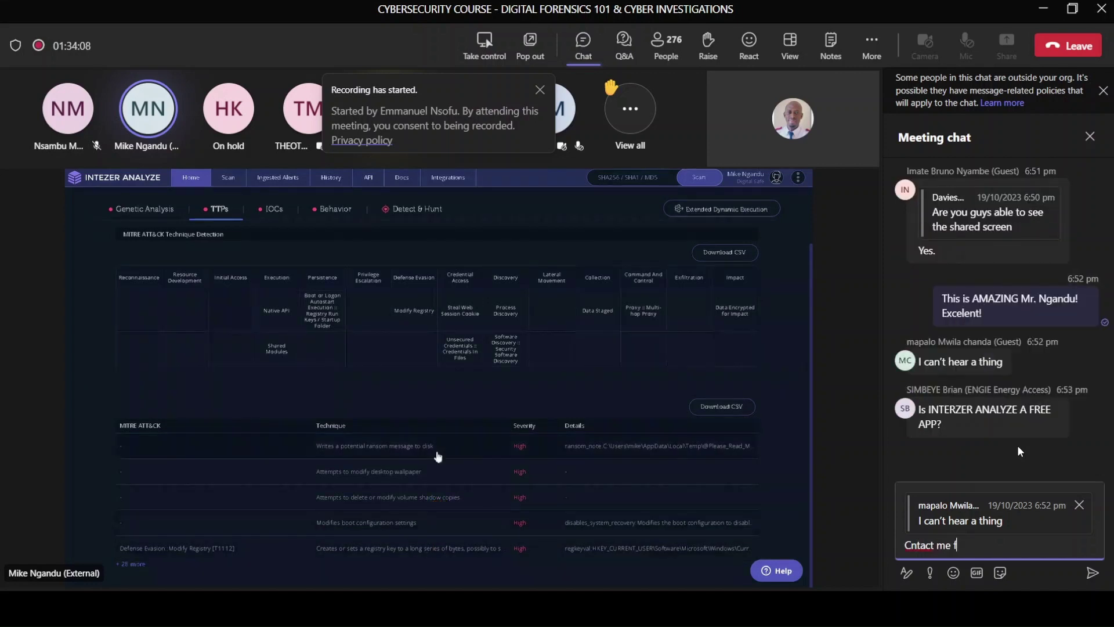
type("or a recor")
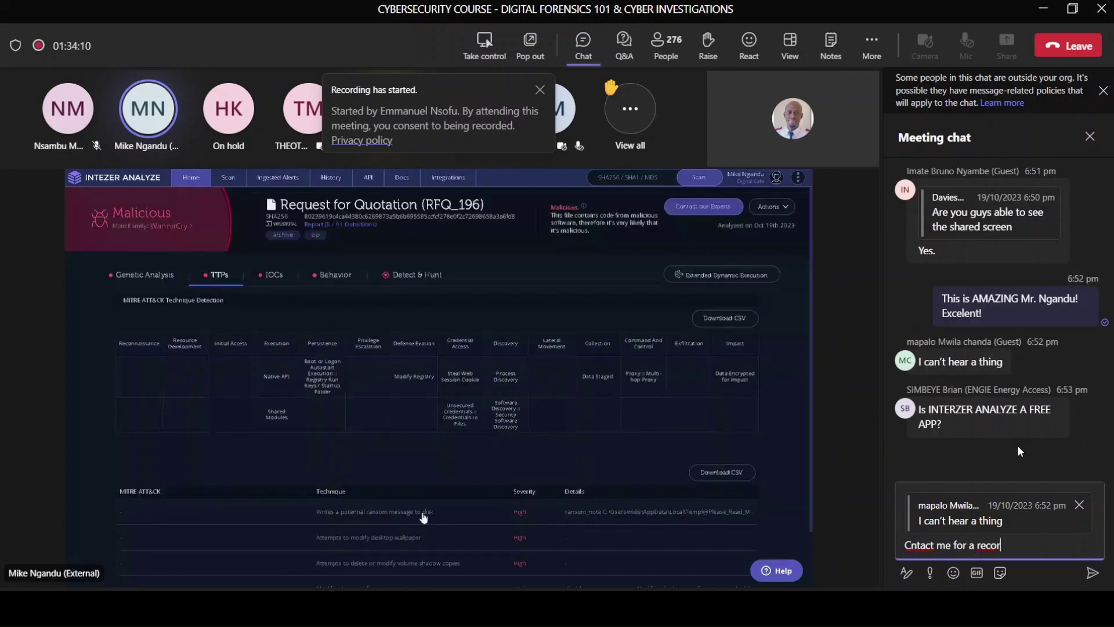
type("ding my fire")
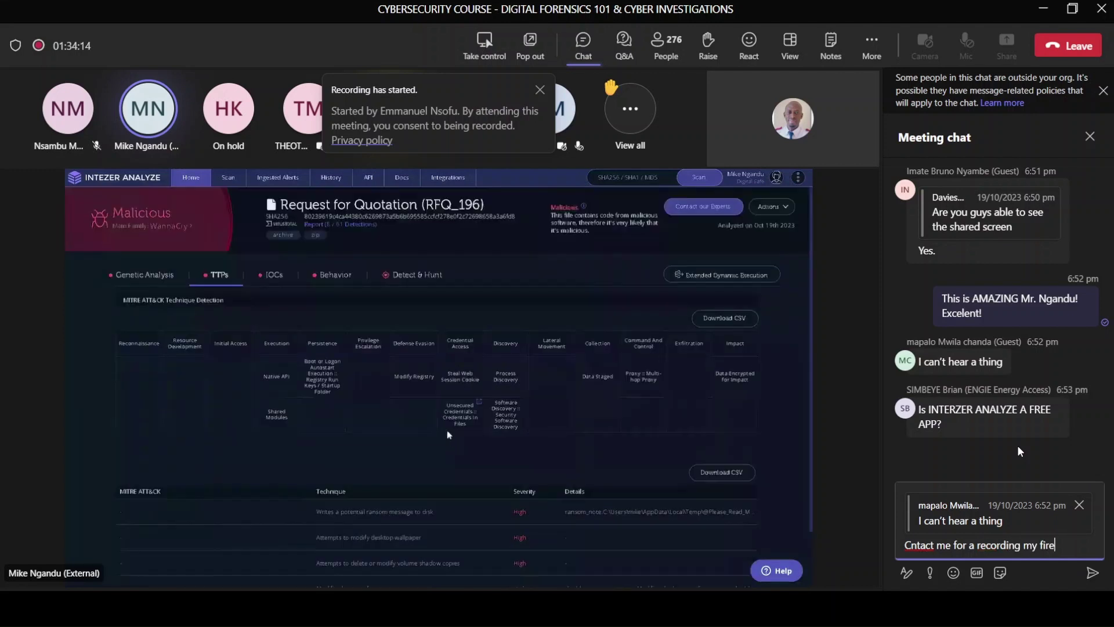
key("BackSpace")
key("BackSpace")
key("BackSpace")
key("BackSpace")
key("BackSpace")
key("BackSpace")
key("BackSpace")
type("after this session")
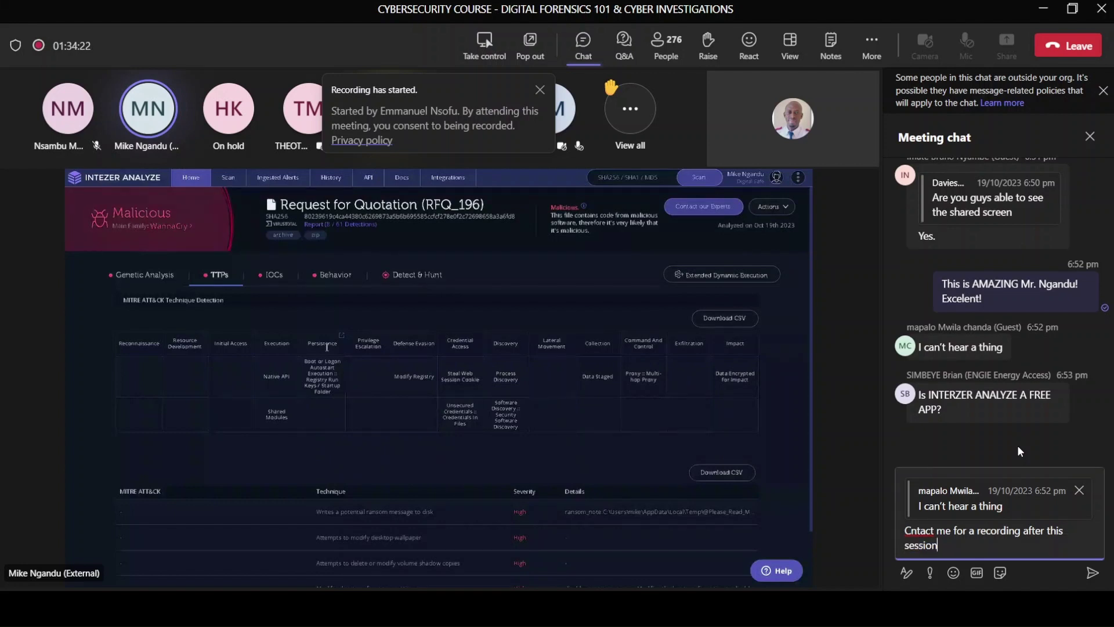
left_click(911, 530)
type("o")
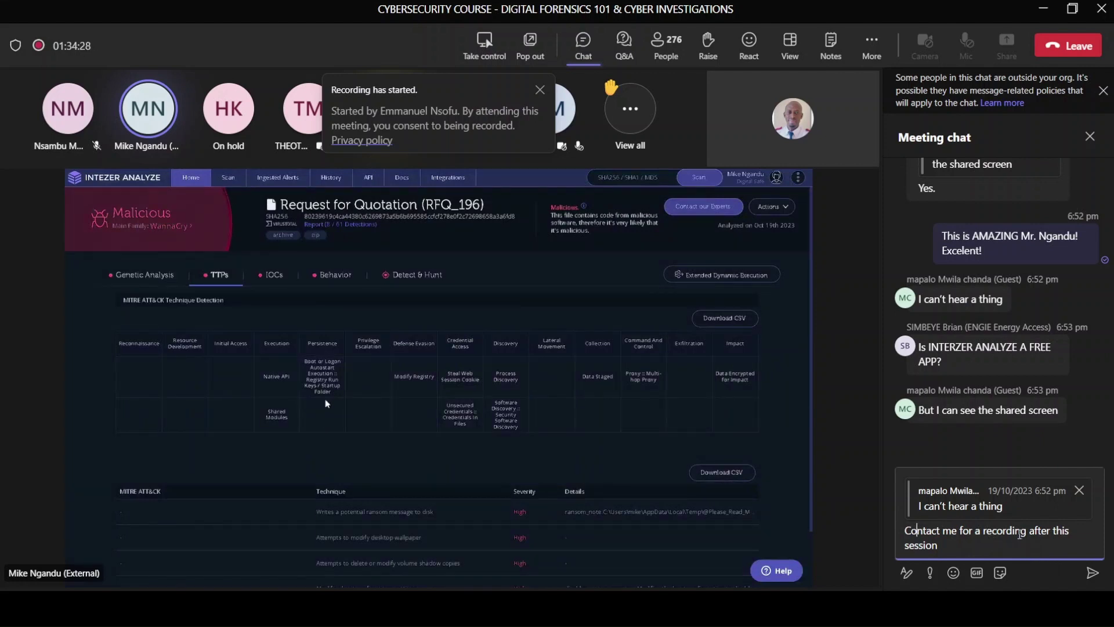
key("BackSpace")
key("BackSpace")
key("BackSpace")
key("BackSpace")
key("BackSpace")
key("BackSpace")
key("BackSpace")
key("BackSpace")
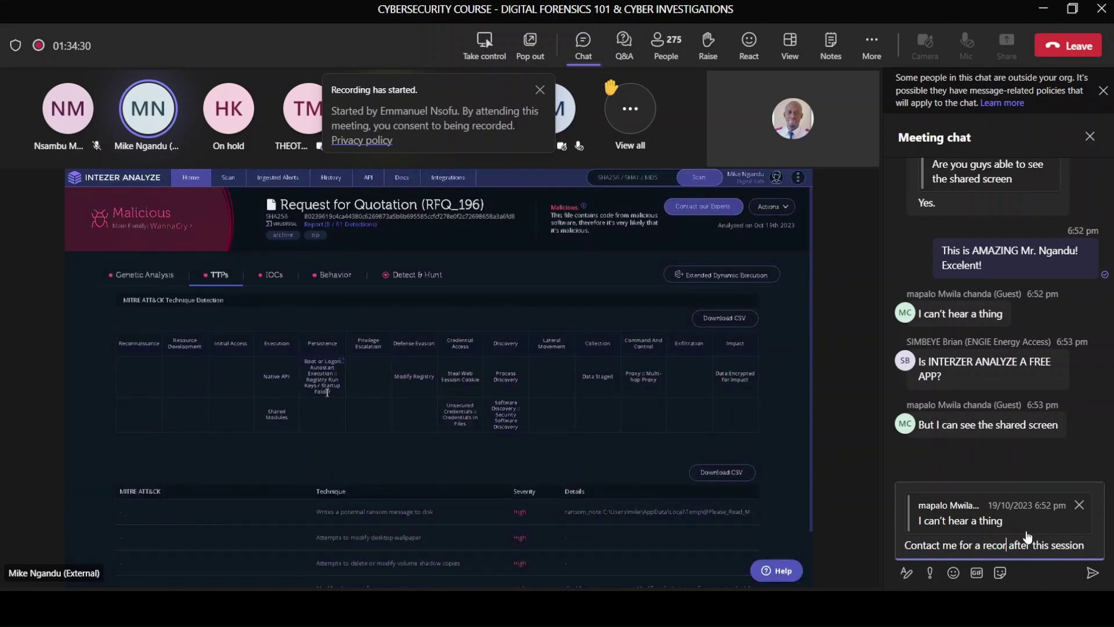
key("BackSpace")
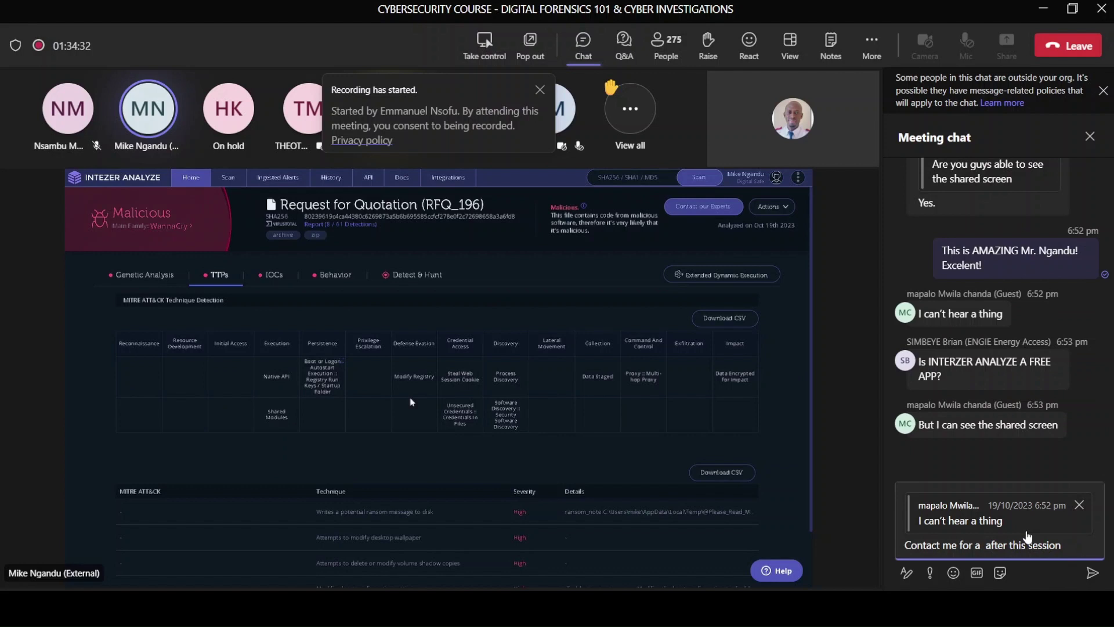
type("slides")
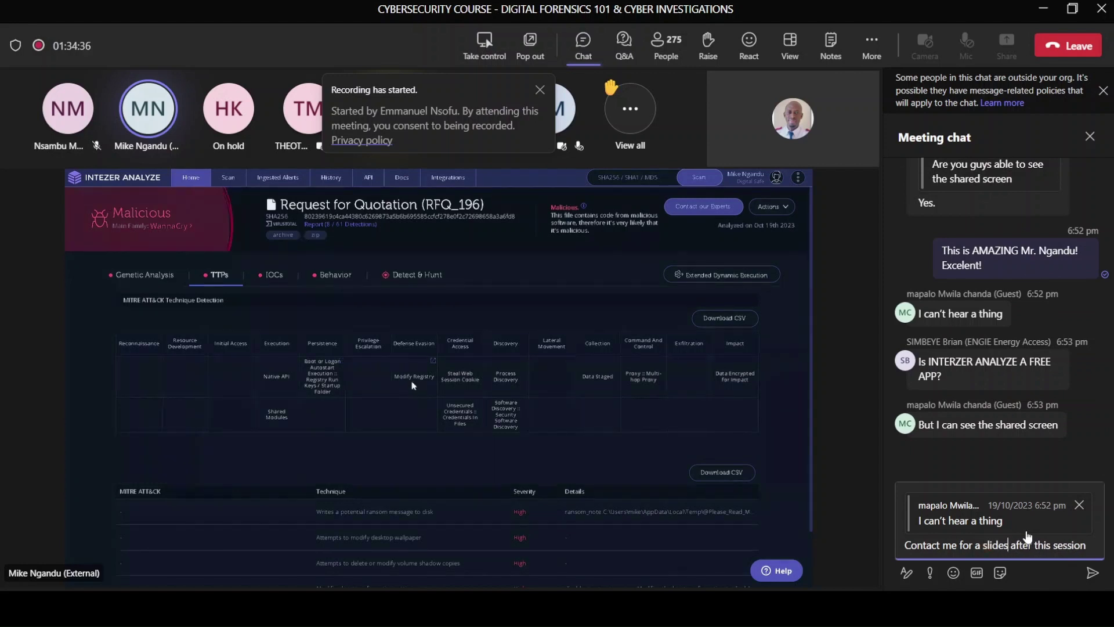
key("Return")
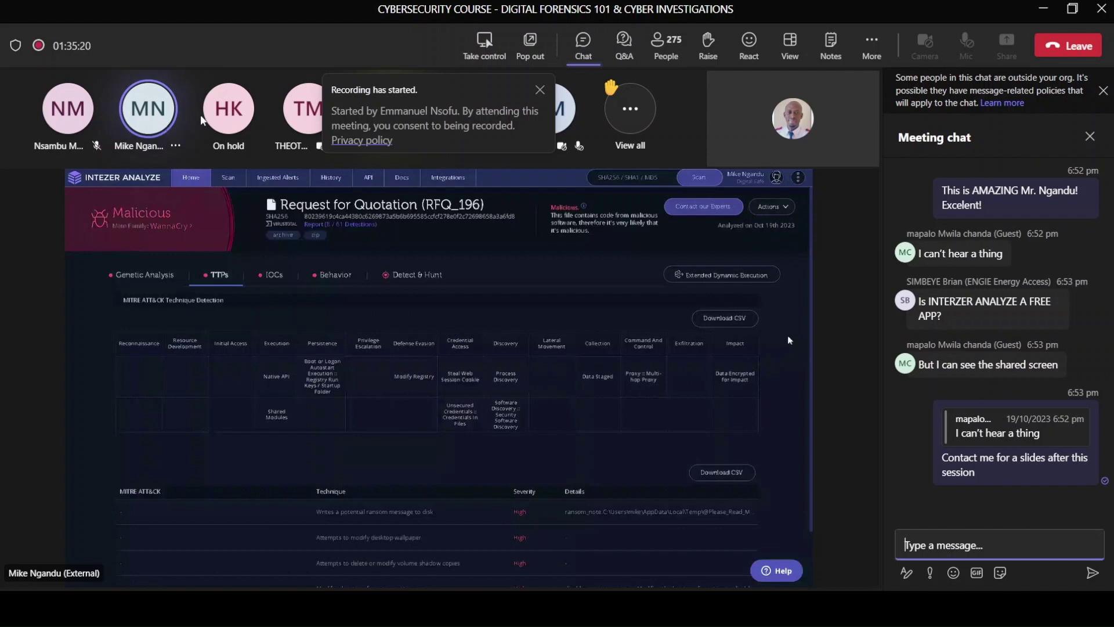
Step: Show the presenter video tile's more-options menu with the 'Pin for me' choice
left_click(176, 148)
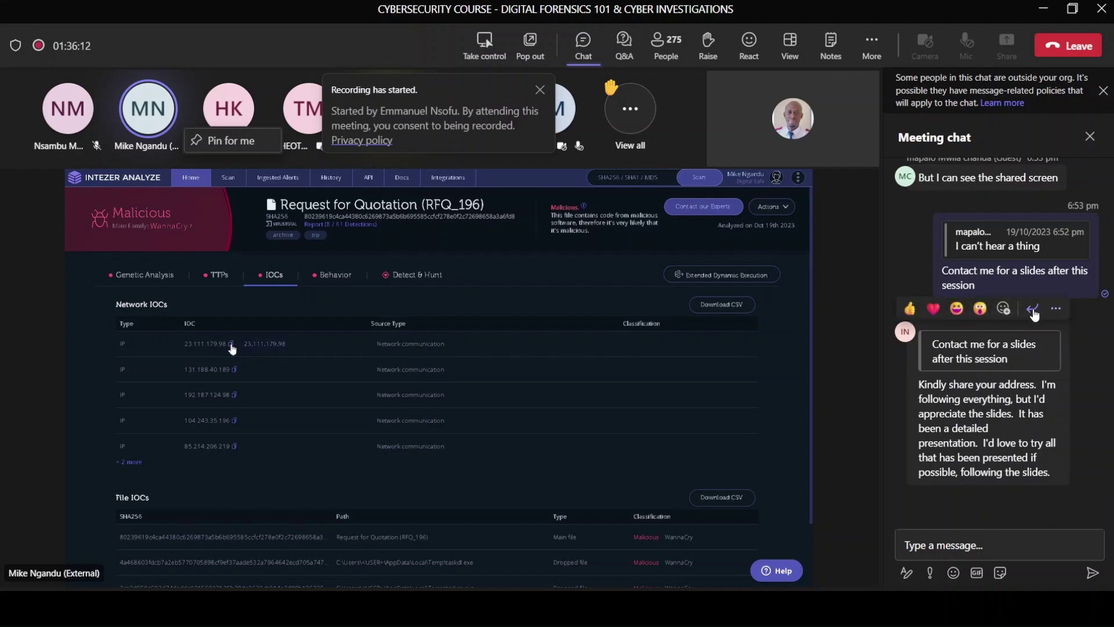
Step: Start a reply to the slides request, drafting 'I'll share the entire vidoe'
left_click(1033, 309)
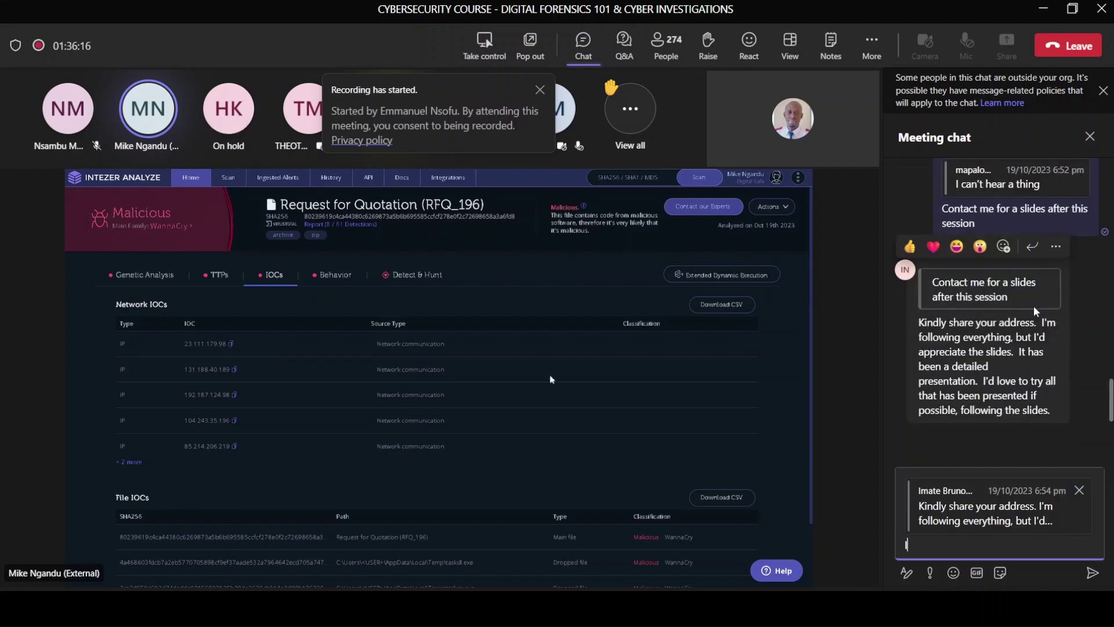
type("I'll share ")
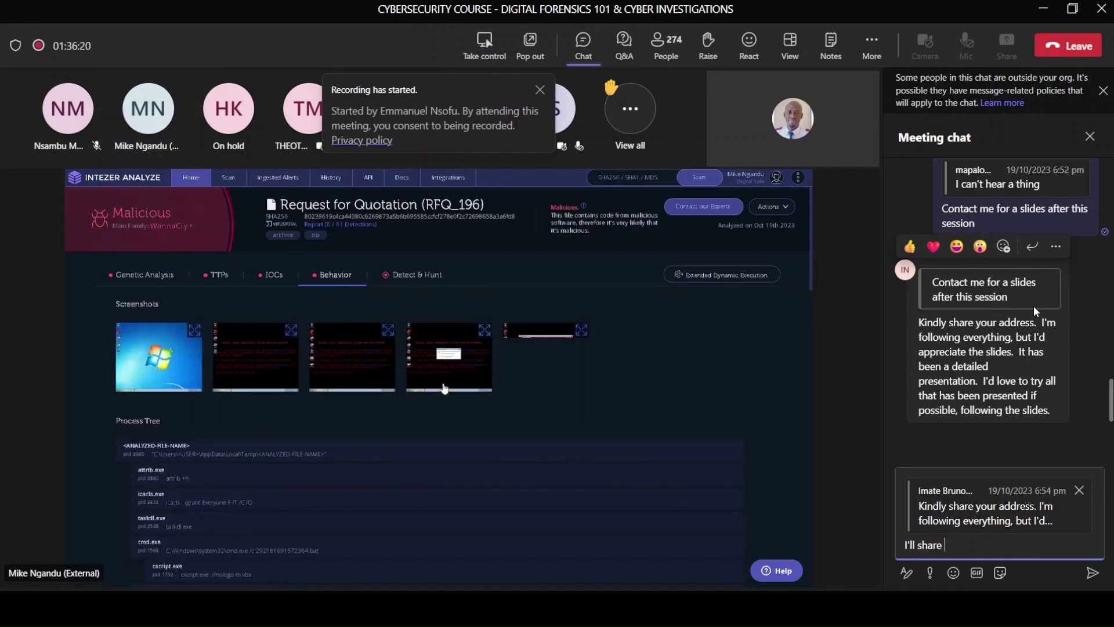
type("the entire ")
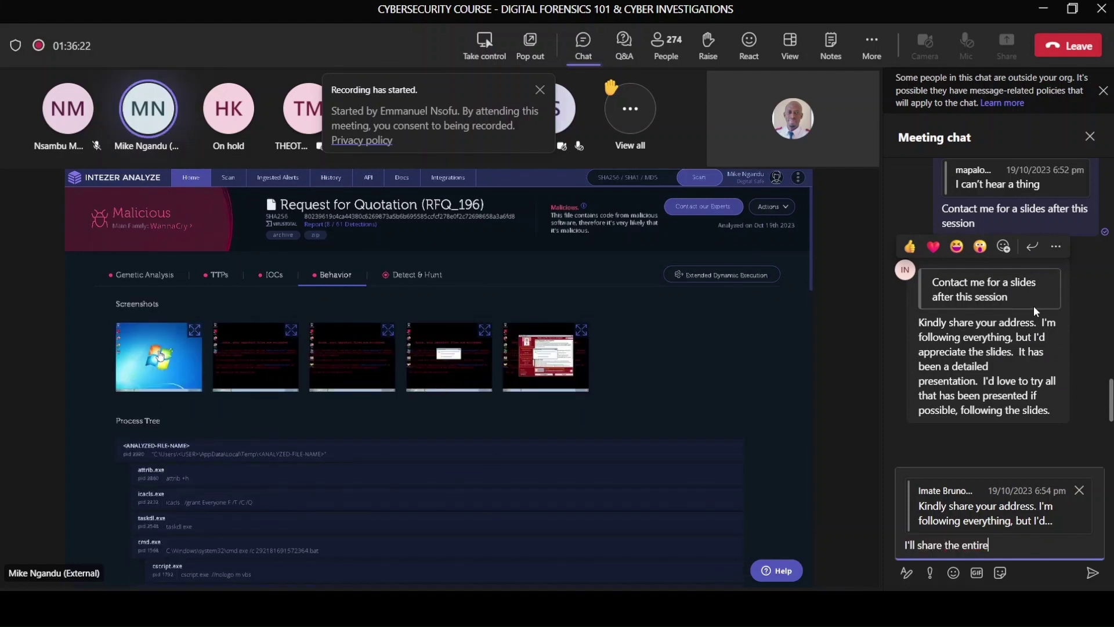
type("vidoe")
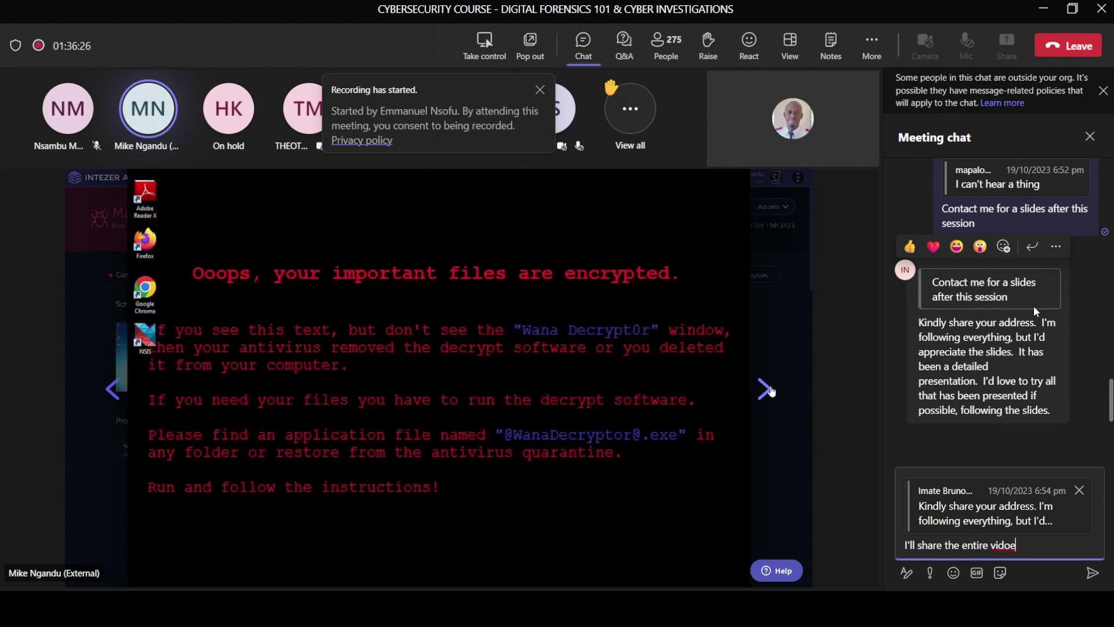
Step: Correct the draft to 'I'll share the entire video' and append 'Contact me on' with a contact e-mail address
key("BackSpace")
key("BackSpace")
type("eo")
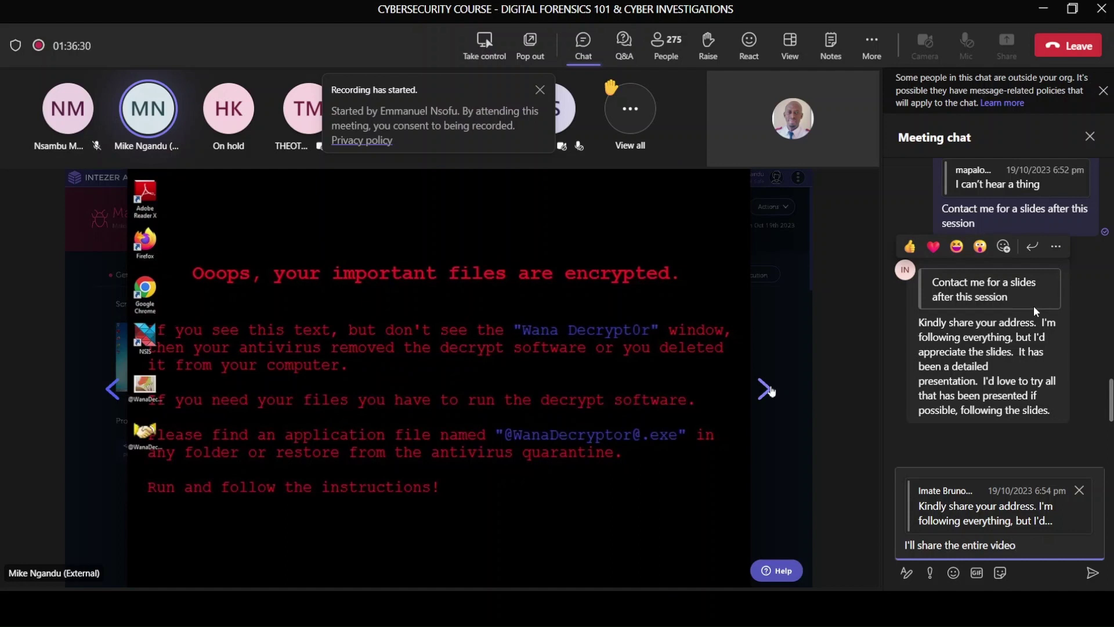
type(". Contact me ")
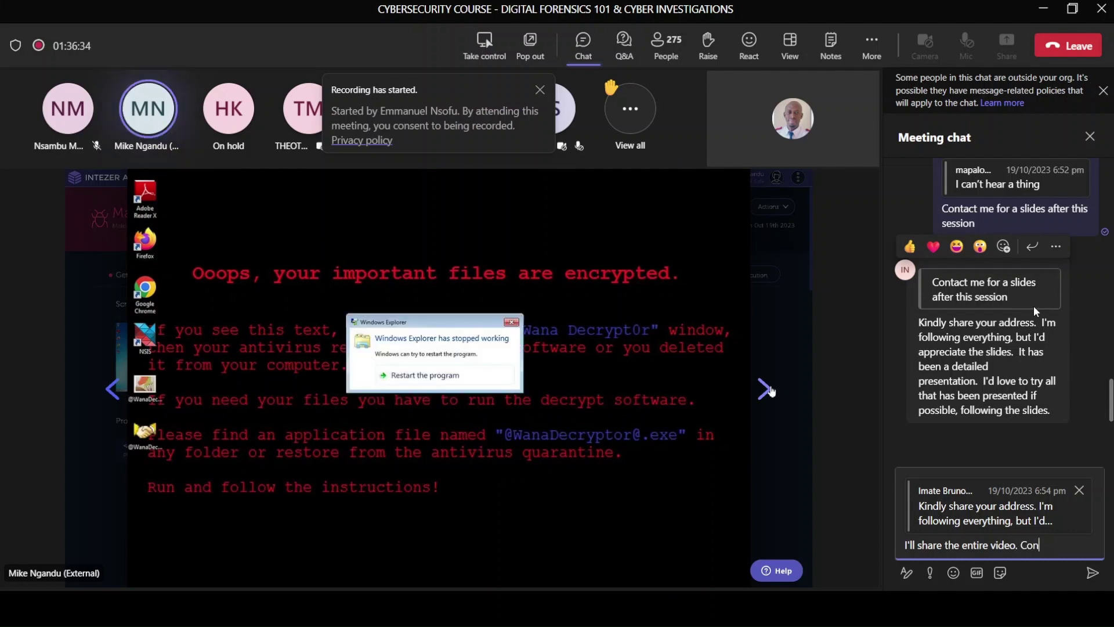
type("on")
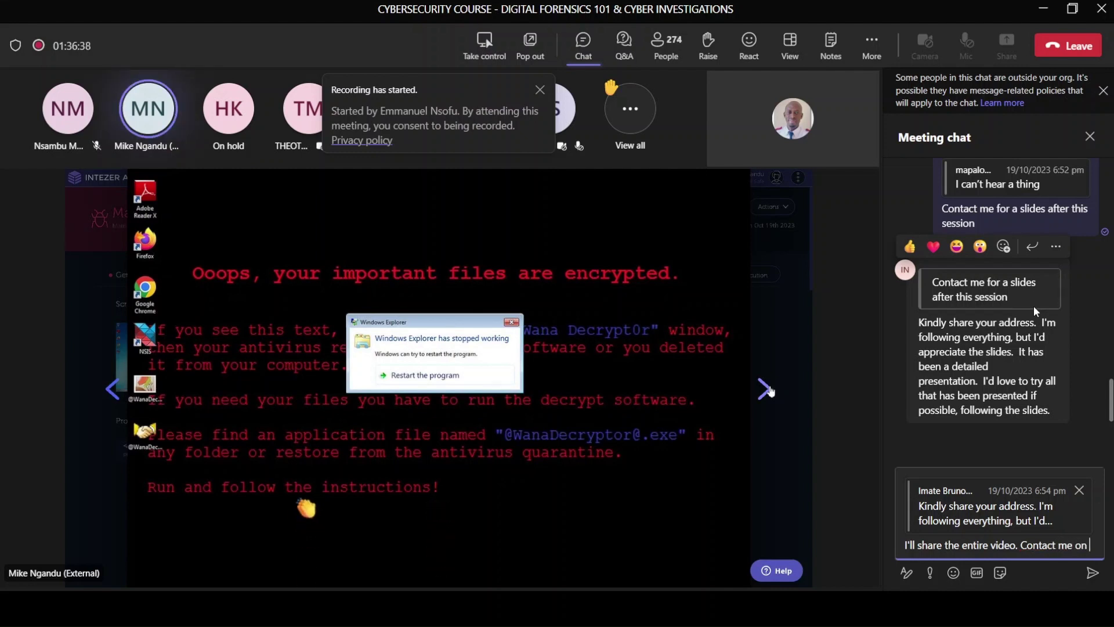
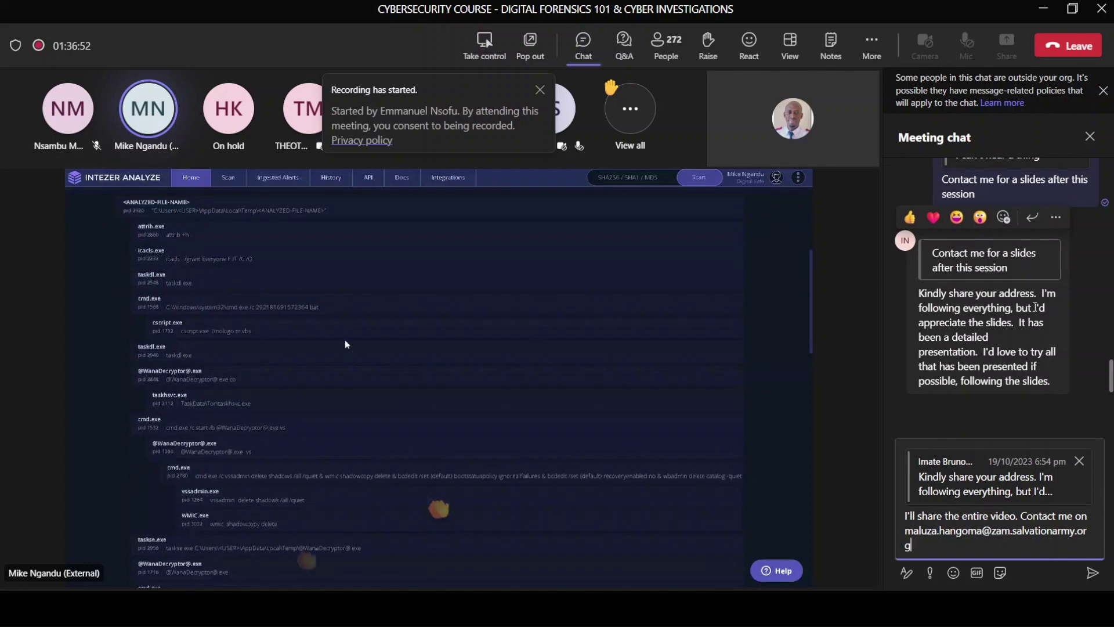
Step: Send the reply promising the entire video along with the contact e-mail address
key("Return")
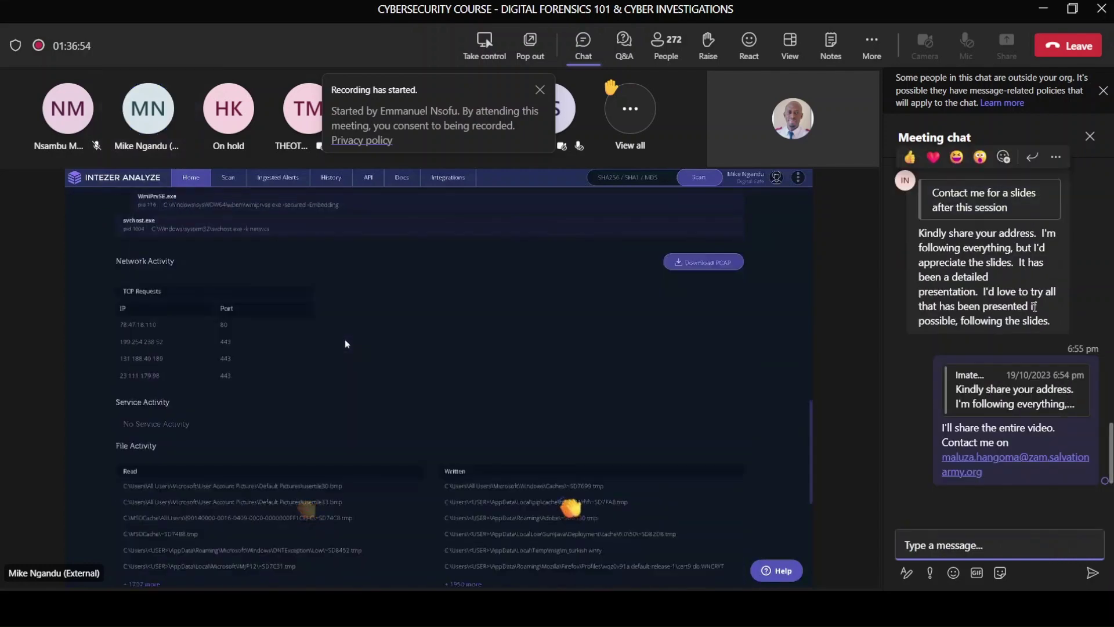